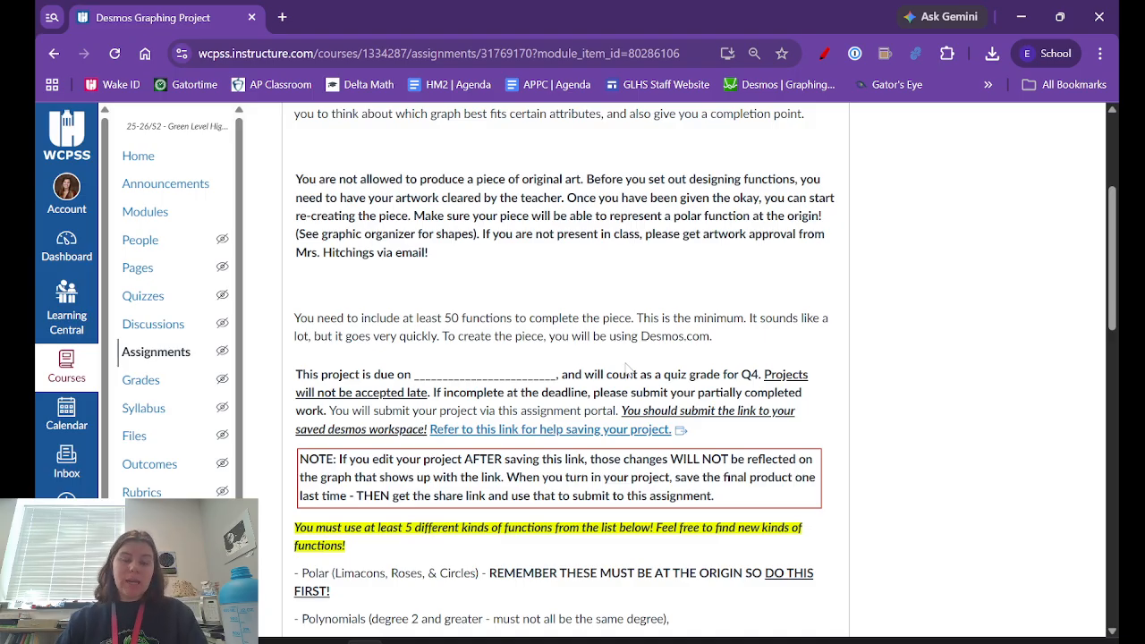
- Read down the project requirements and open the Desmos graphing calculator in a new browser tab
{"action": "scroll", "coordinate": [629, 369], "scroll_direction": "down", "scroll_amount": 1}
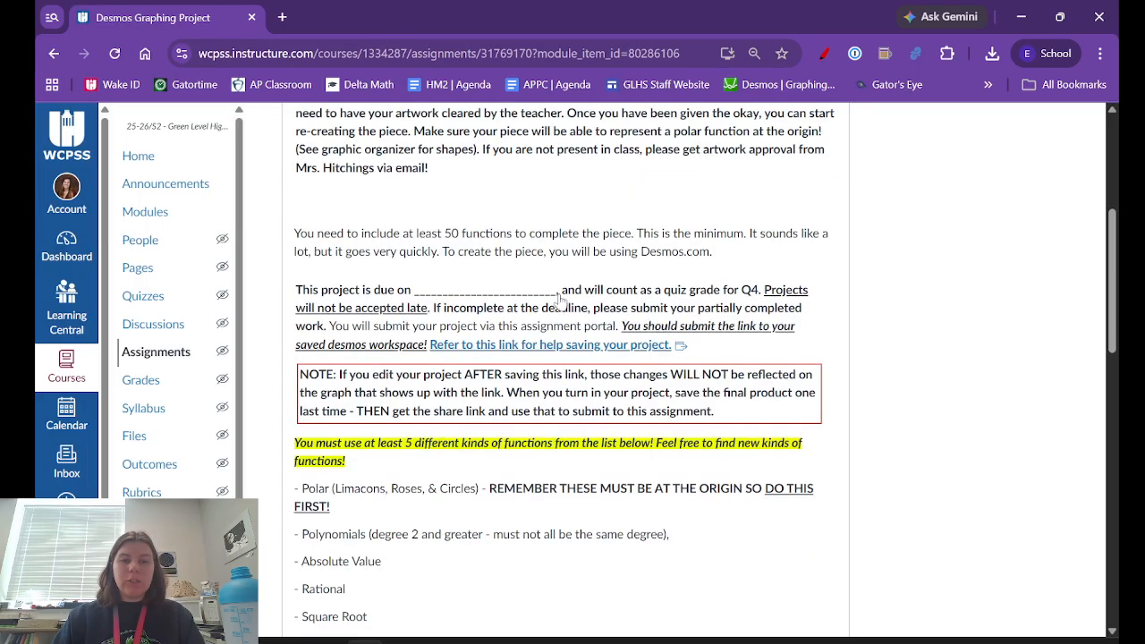
{"action": "left_click", "coordinate": [283, 18]}
{"action": "left_click", "coordinate": [780, 84]}
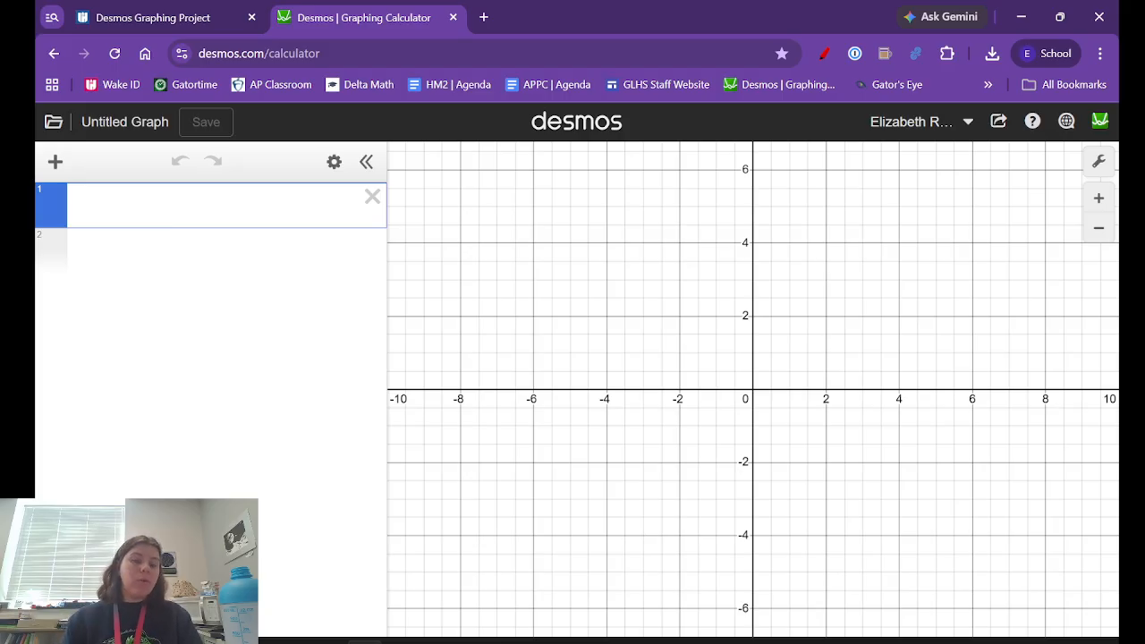
- Insert the image images.webp from the Downloads folder into the blank graph
{"action": "left_click", "coordinate": [59, 169]}
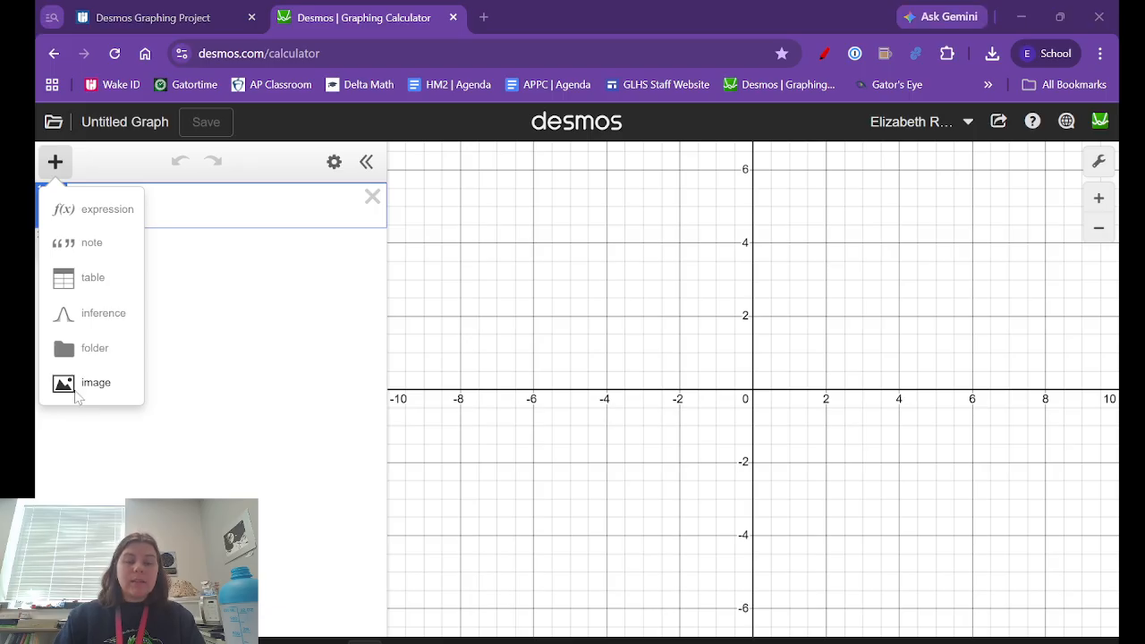
{"action": "left_click", "coordinate": [76, 397]}
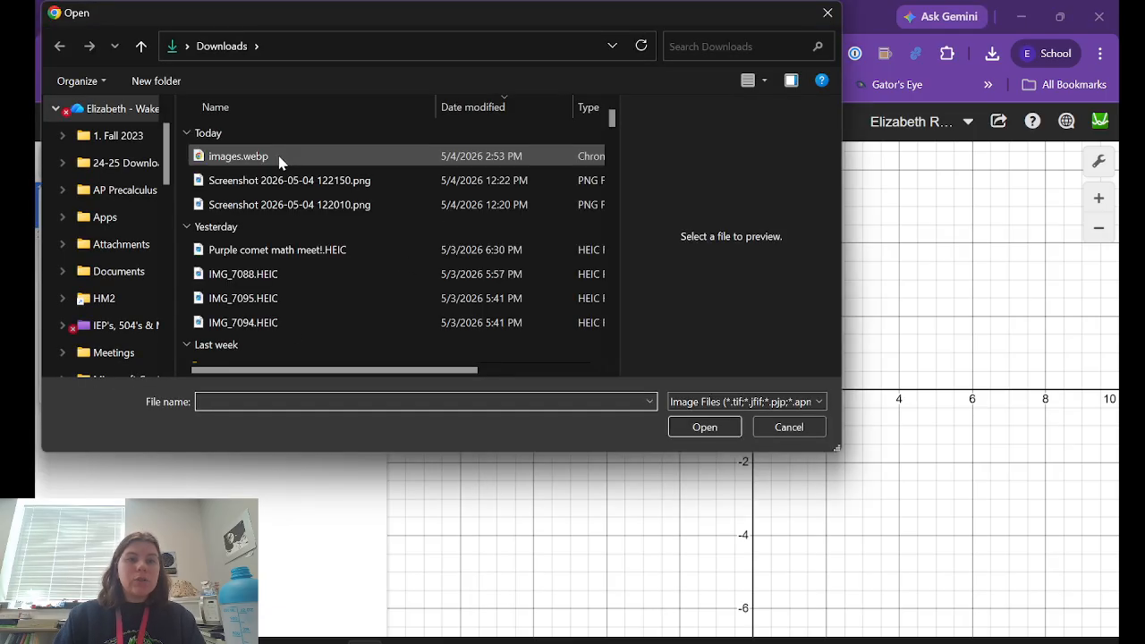
{"action": "left_click", "coordinate": [279, 161]}
{"action": "double_click", "coordinate": [279, 161]}
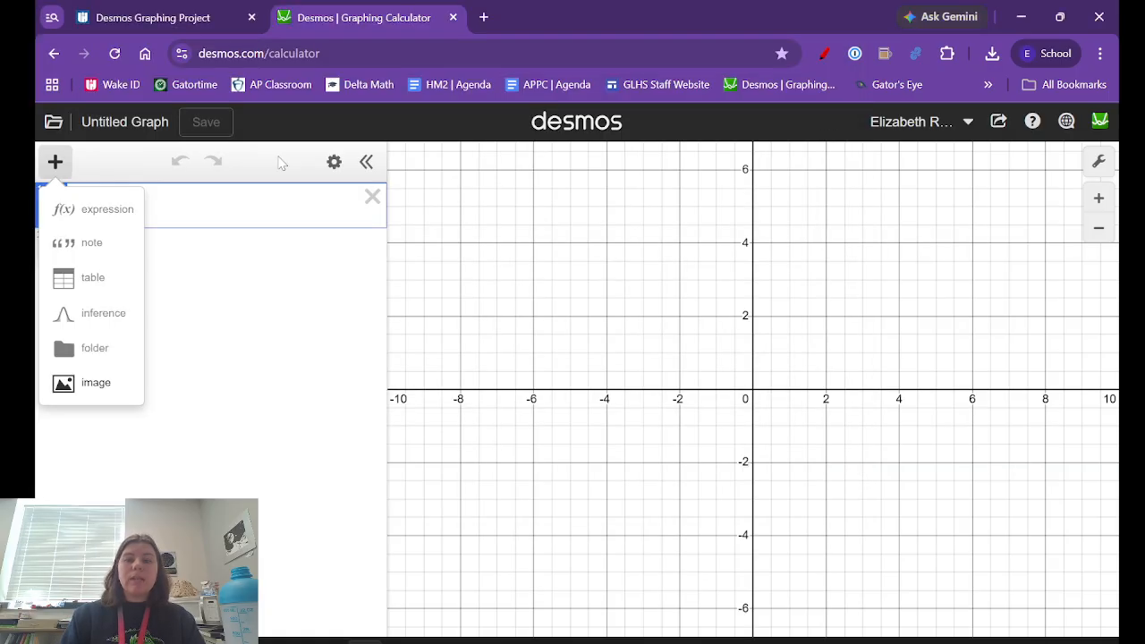
- Move the Hello Kitty image down so its center sits at about (-0.8, -3.06), bringing the bow to the origin
{"action": "left_click", "coordinate": [780, 400]}
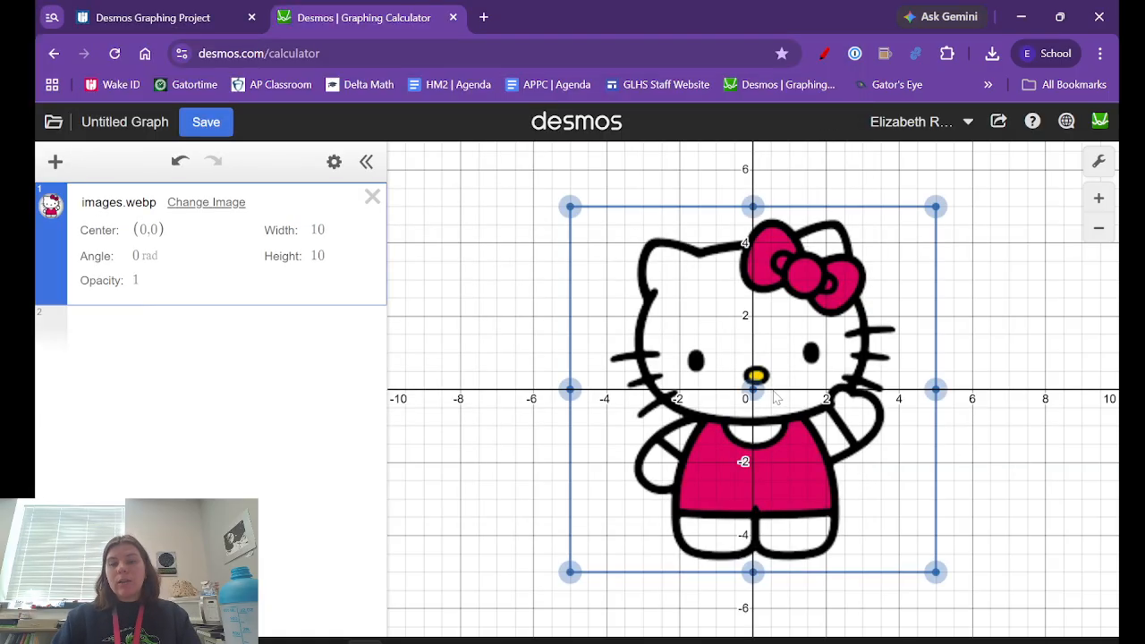
{"action": "left_click_drag", "start_coordinate": [755, 400], "coordinate": [725, 506]}
{"action": "left_click", "coordinate": [953, 454]}
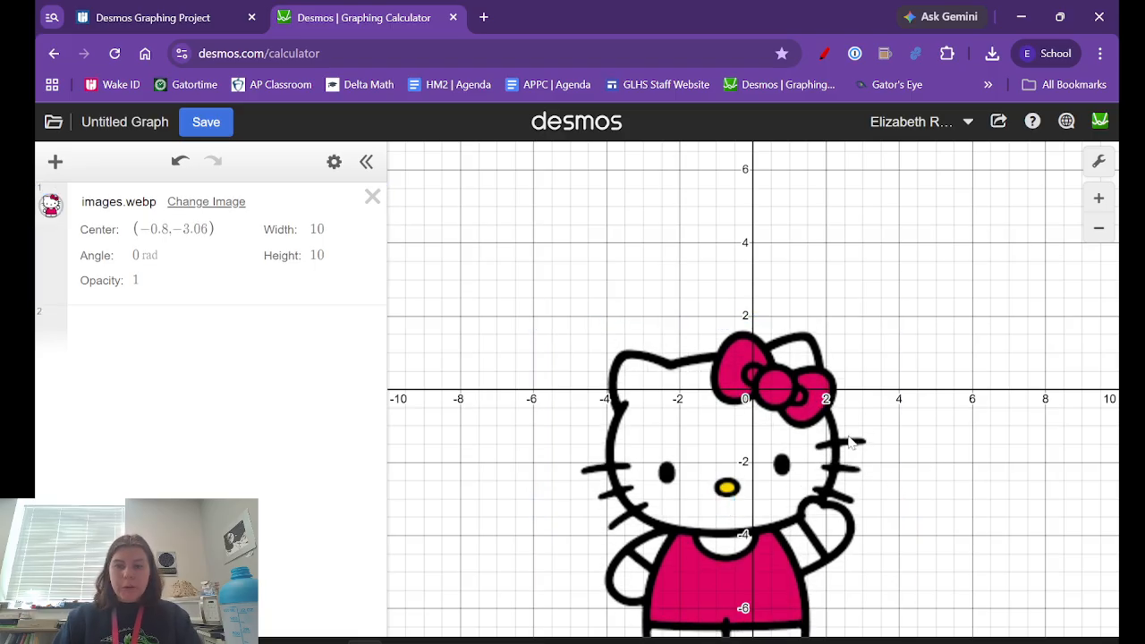
- Enlarge the image to about 14.33 by 14.33 and shift its center to about (-1.1, -3.87)
{"action": "scroll", "coordinate": [823, 423], "scroll_direction": "up", "scroll_amount": 3}
{"action": "scroll", "coordinate": [823, 423], "scroll_direction": "down", "scroll_amount": 5}
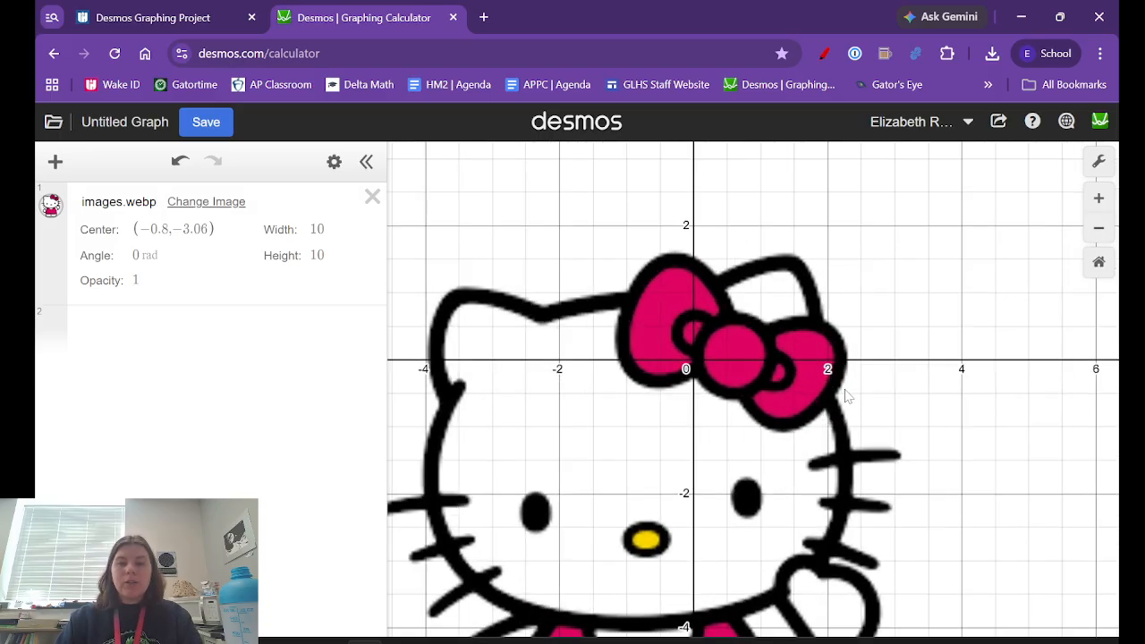
{"action": "left_click", "coordinate": [793, 469]}
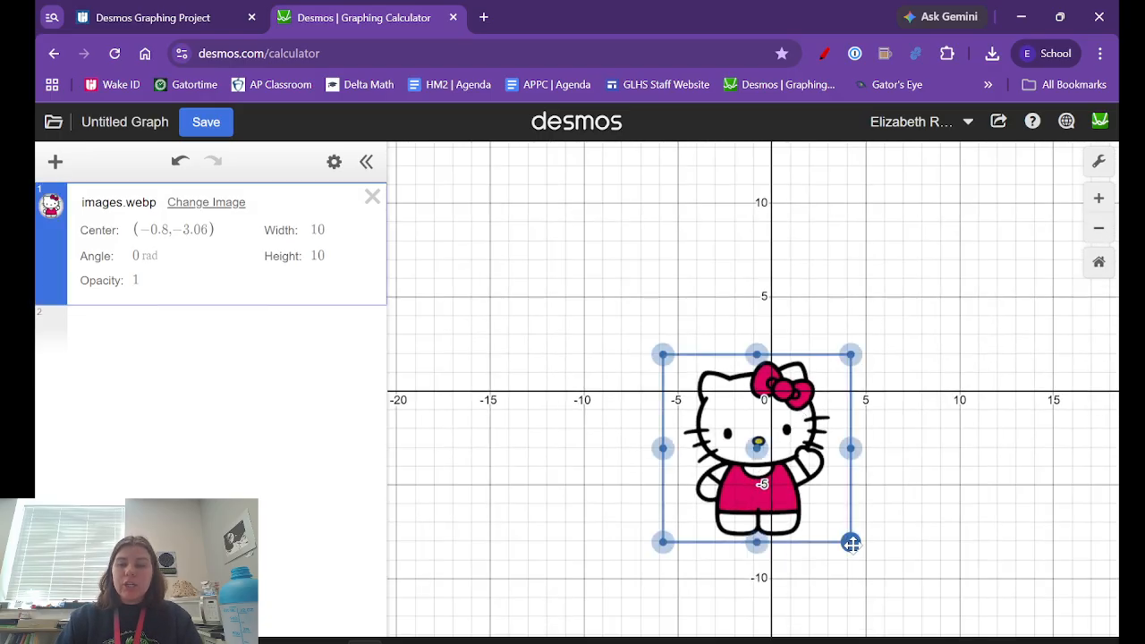
{"action": "left_click_drag", "start_coordinate": [851, 541], "coordinate": [883, 529]}
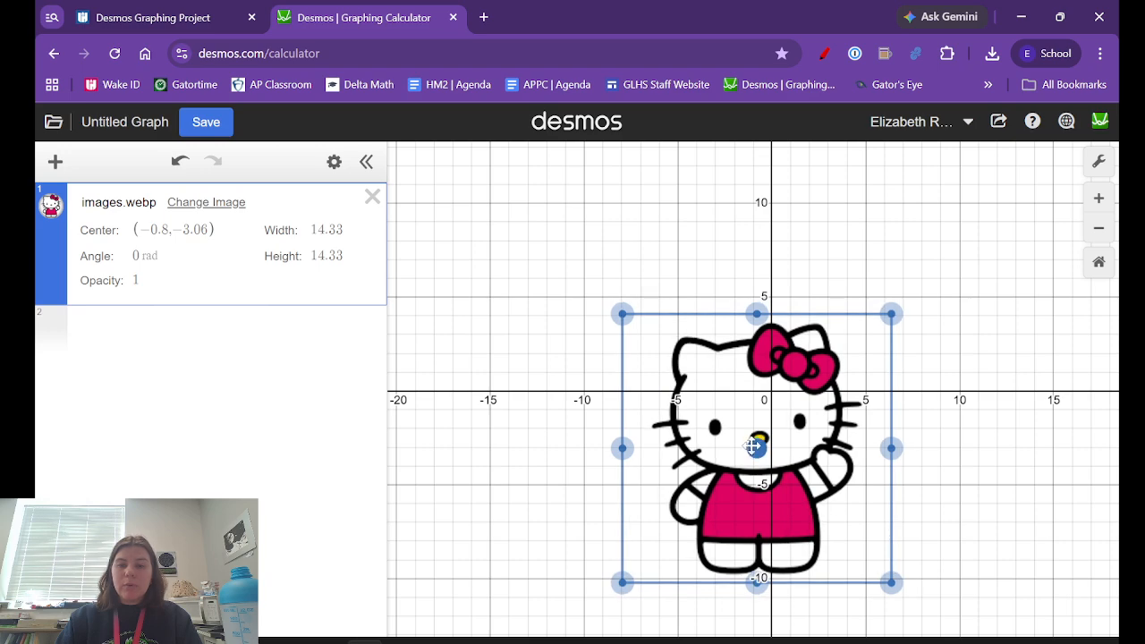
{"action": "left_click_drag", "start_coordinate": [757, 441], "coordinate": [745, 465]}
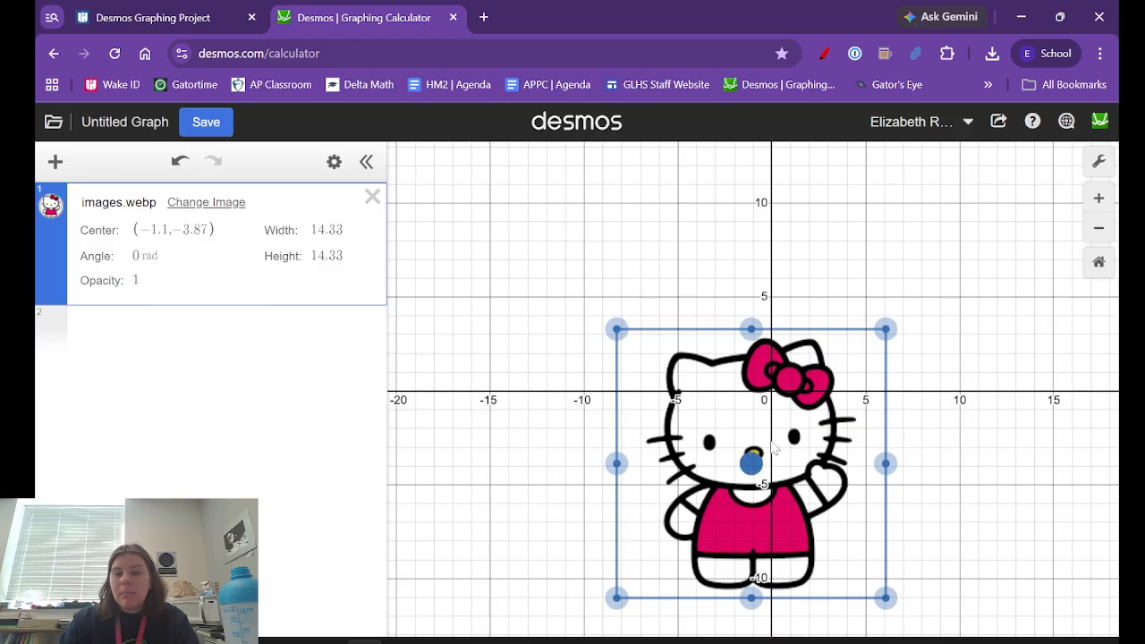
- Fine-tune the image around the bow knot, enlarging it to about 15.186 square with its center at about (-1.14, -4.67)
{"action": "scroll", "coordinate": [779, 440], "scroll_direction": "up", "scroll_amount": 2}
{"action": "scroll", "coordinate": [780, 436], "scroll_direction": "up", "scroll_amount": 1}
{"action": "mouse_move", "coordinate": [741, 501]}
{"action": "left_mouse_down"}
{"action": "mouse_move", "coordinate": [772, 521]}
{"action": "mouse_move", "coordinate": [738, 517]}
{"action": "left_mouse_up"}
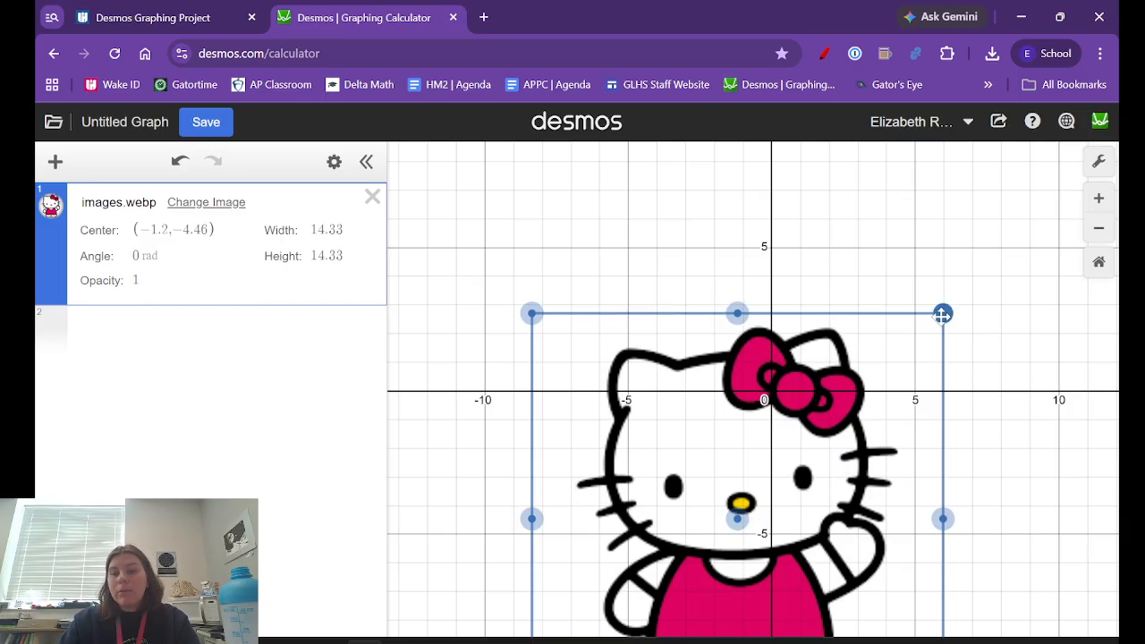
{"action": "left_click_drag", "start_coordinate": [943, 313], "coordinate": [955, 302]}
{"action": "left_click_drag", "start_coordinate": [734, 519], "coordinate": [739, 524]}
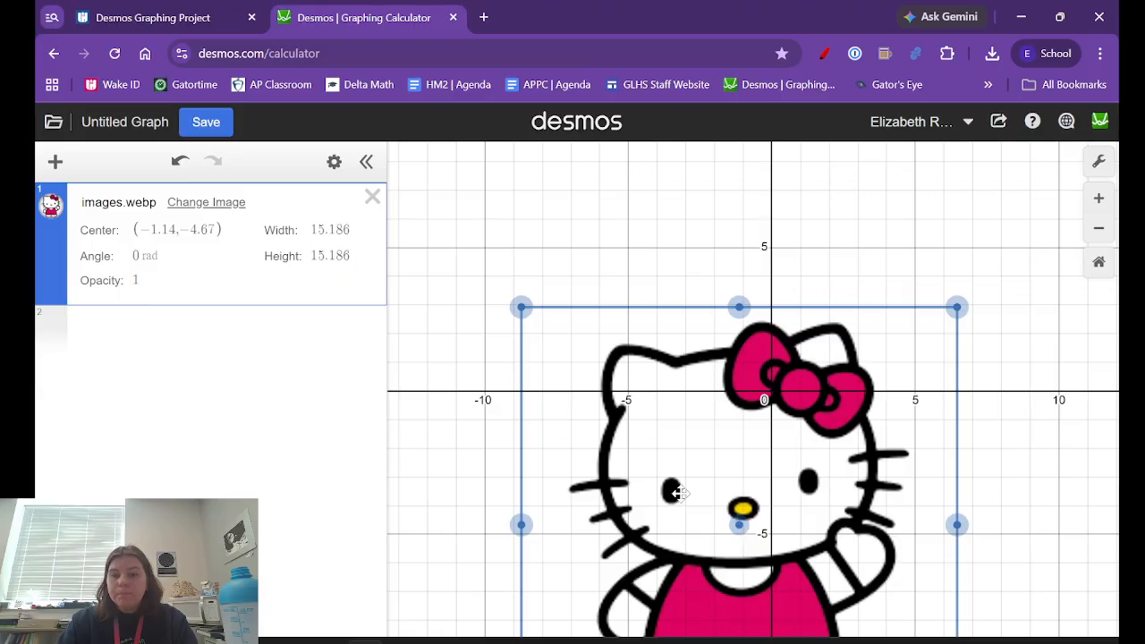
- Graph the polar circle r = 2cosθ over the bow's center knot in a new expression
{"action": "left_click", "coordinate": [247, 348]}
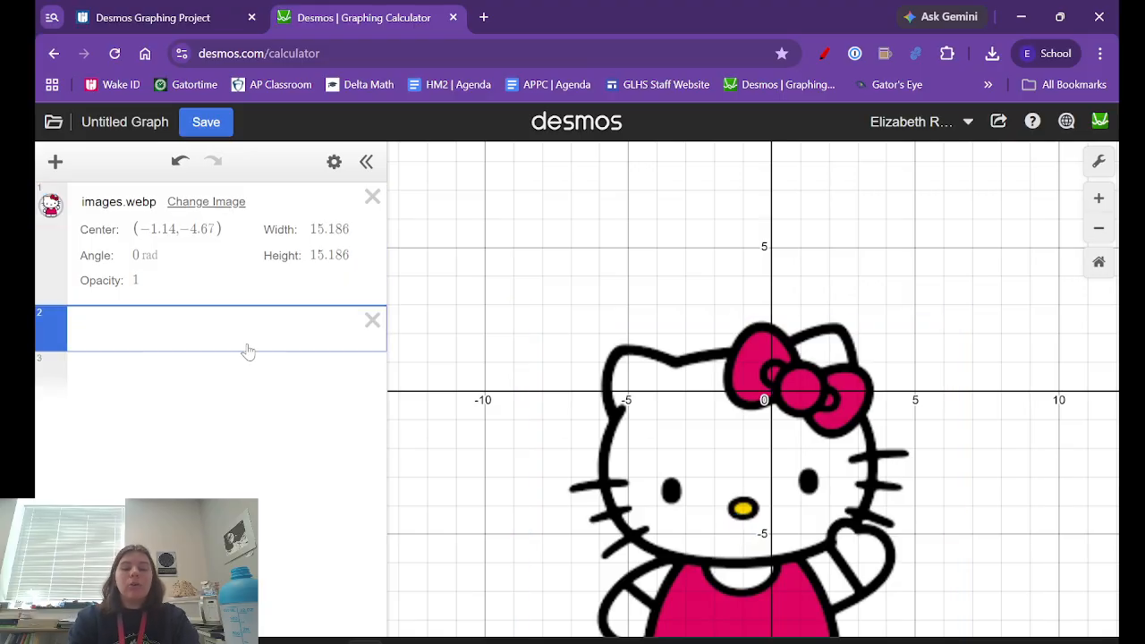
{"action": "type", "text": "r"}
{"action": "type", "text": "=costheta"}
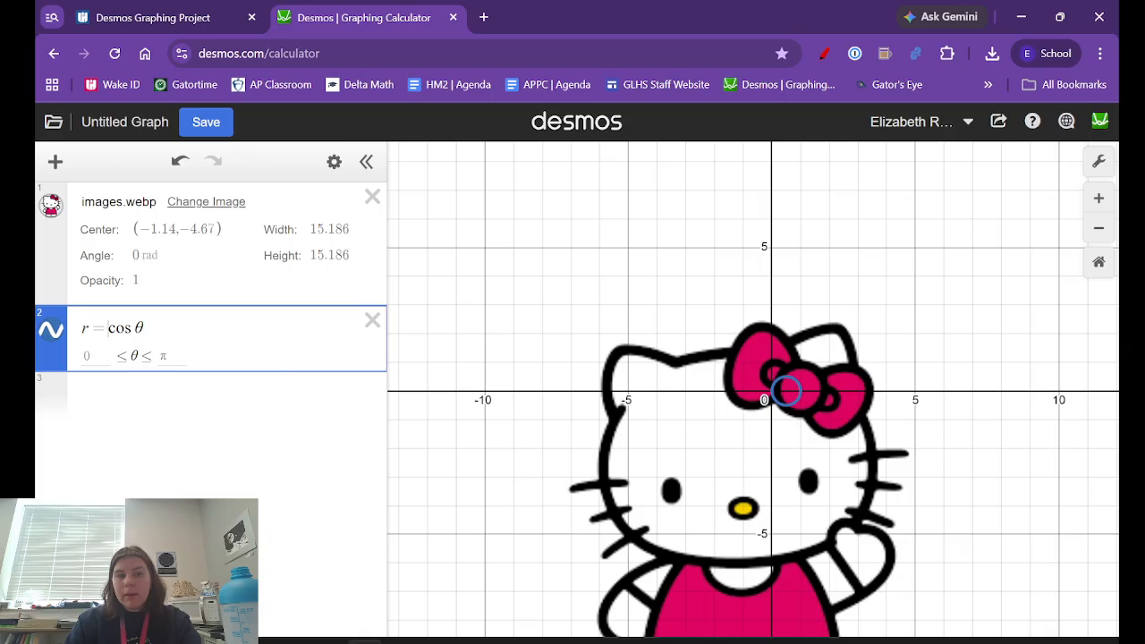
{"action": "type", "text": "2"}
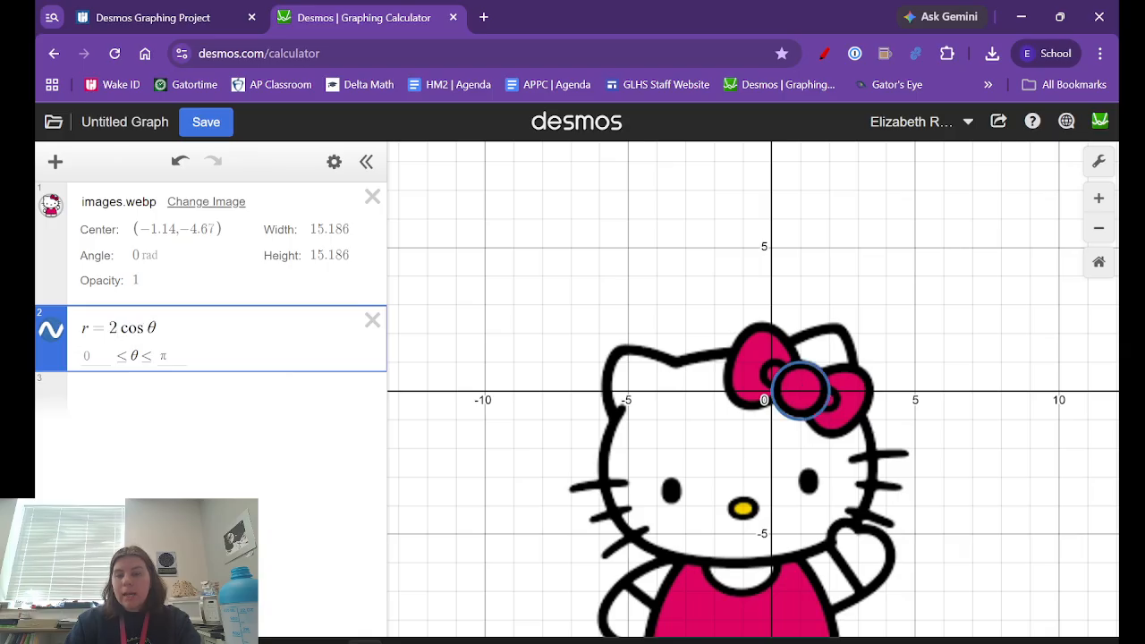
- Enlarge the image to about 16.25 square and recenter it at about (-1.26, -4.97) to fit the bow knot to the circle
{"action": "left_click", "coordinate": [726, 394]}
{"action": "left_click_drag", "start_coordinate": [955, 306], "coordinate": [971, 292]}
{"action": "left_click_drag", "start_coordinate": [755, 477], "coordinate": [738, 507]}
{"action": "left_click_drag", "start_coordinate": [722, 554], "coordinate": [715, 561]}
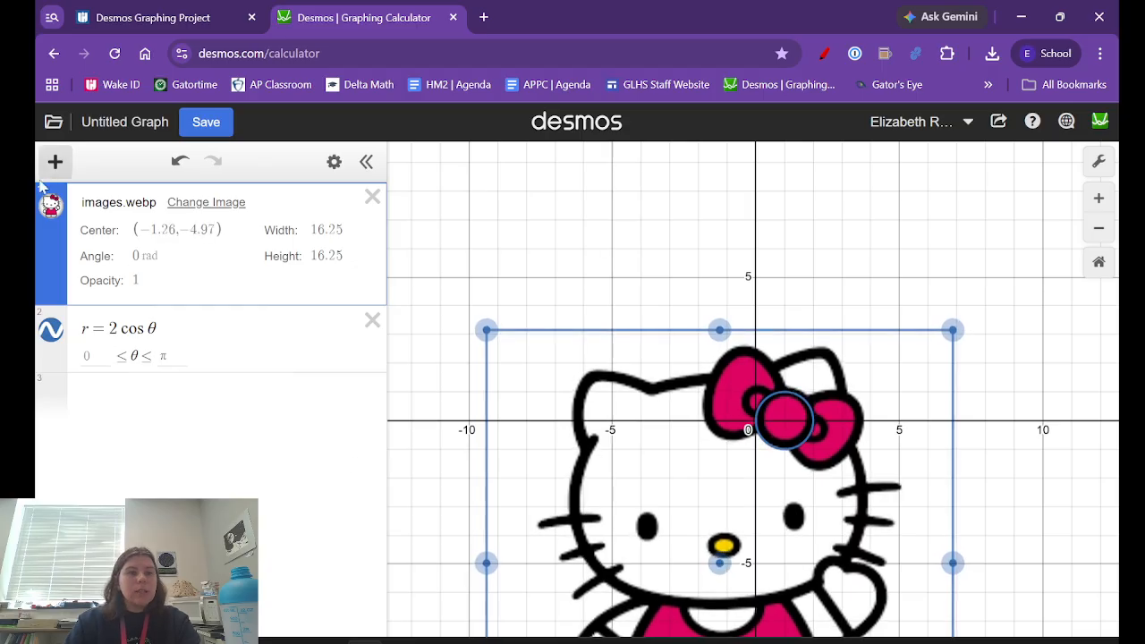
- Set the polar circle's line thickness to 10
{"action": "left_click", "coordinate": [52, 332]}
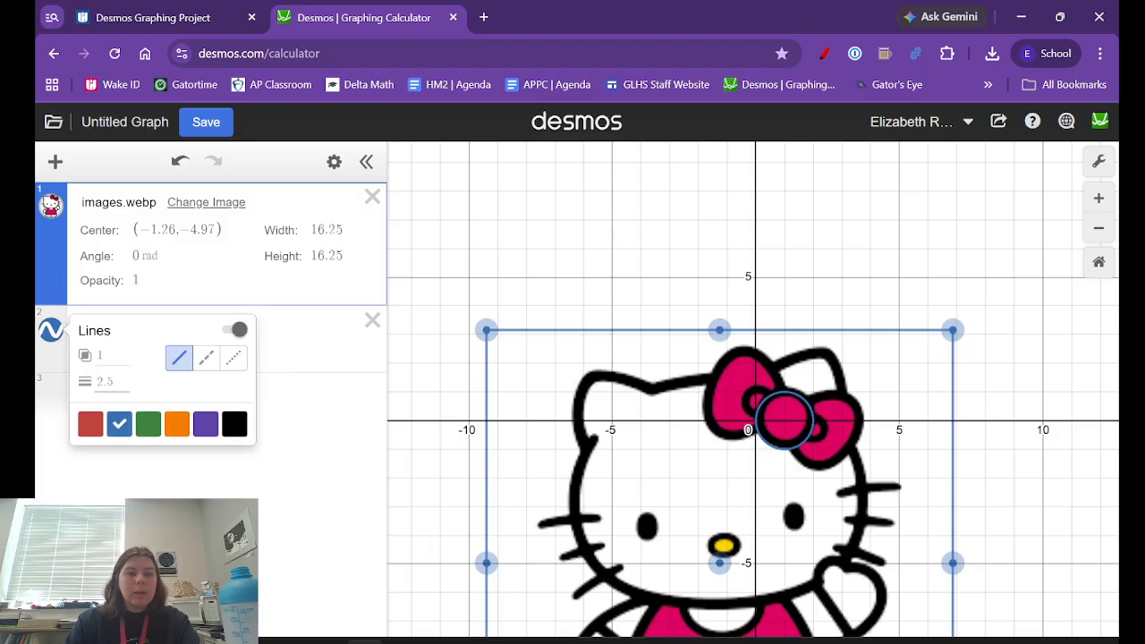
{"action": "left_click", "coordinate": [107, 381]}
{"action": "type", "text": "4"}
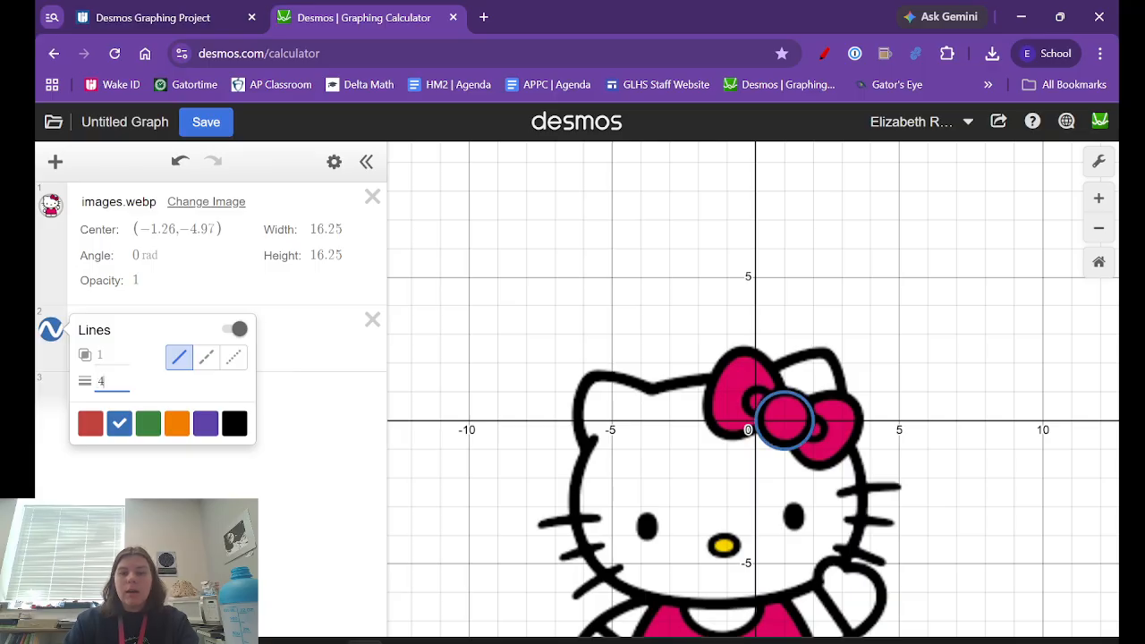
{"action": "key", "text": "BackSpace"}
{"action": "type", "text": "10"}
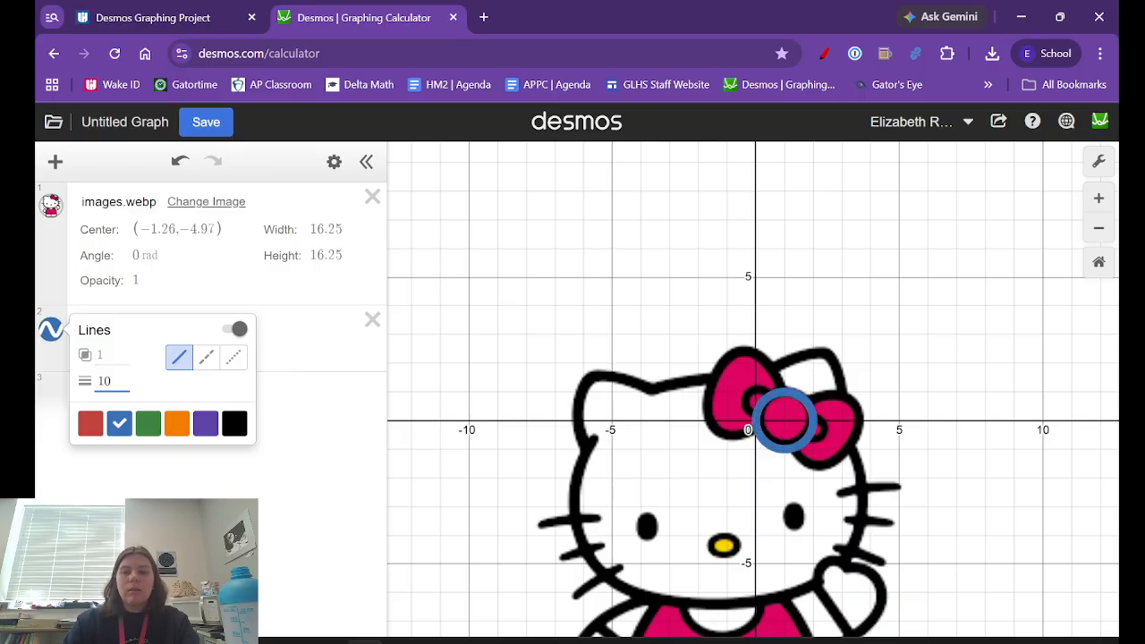
- Nudge the image's center to about (-1.3, -5.06) and change the polar circle to r = 1.8cosθ
{"action": "left_click", "coordinate": [554, 456]}
{"action": "left_click_drag", "start_coordinate": [720, 561], "coordinate": [719, 564]}
{"action": "left_click", "coordinate": [117, 328]}
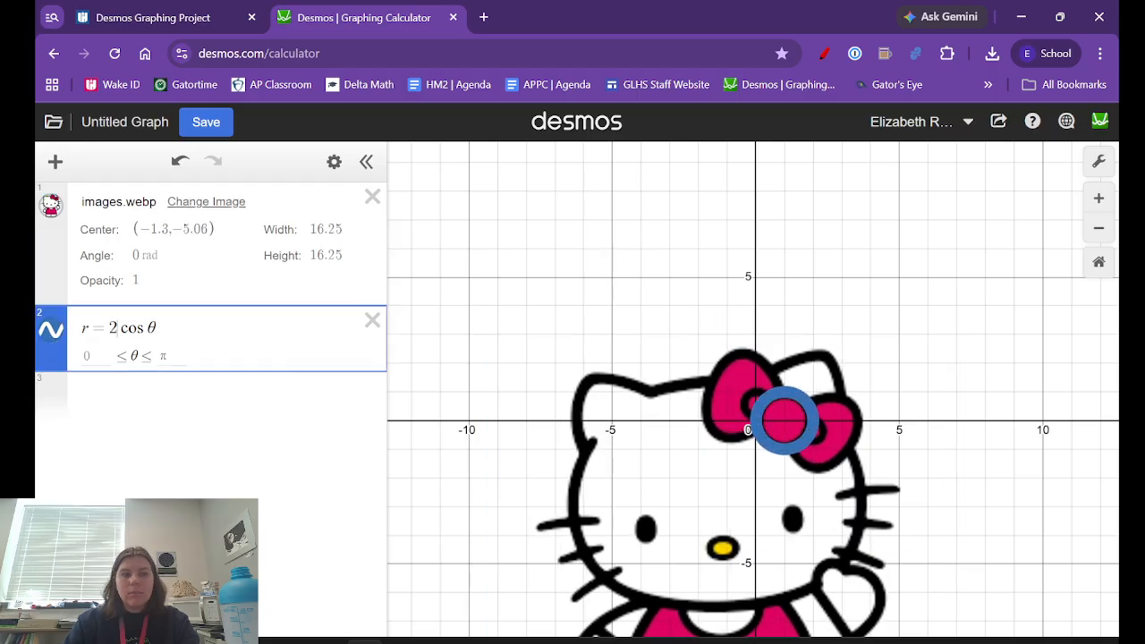
{"action": "key", "text": "BackSpace"}
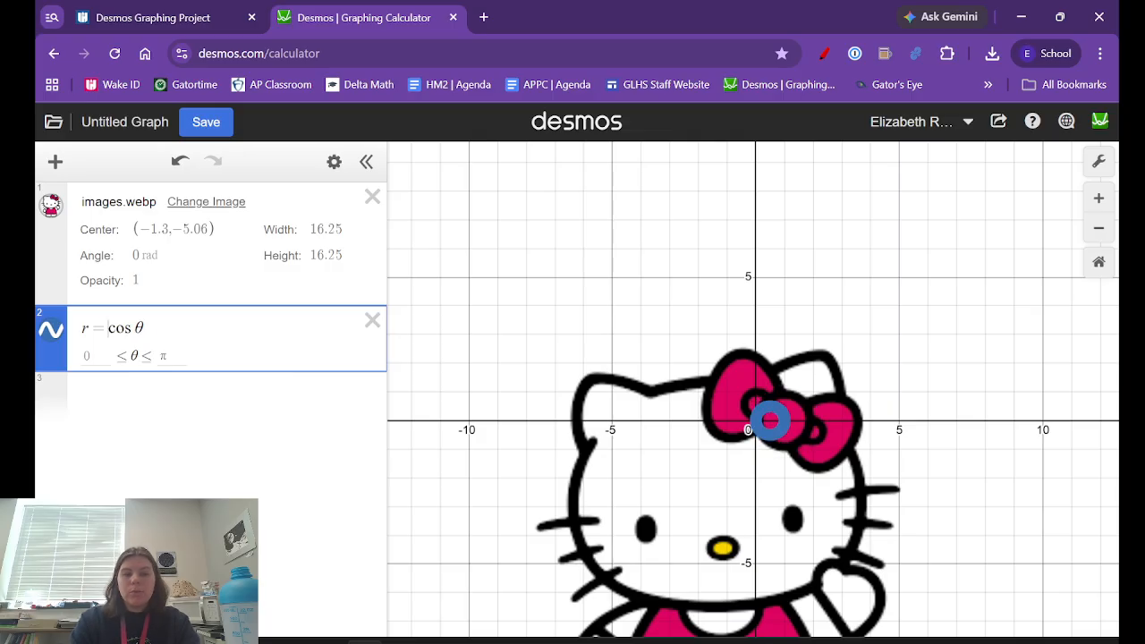
{"action": "type", "text": "1.8"}
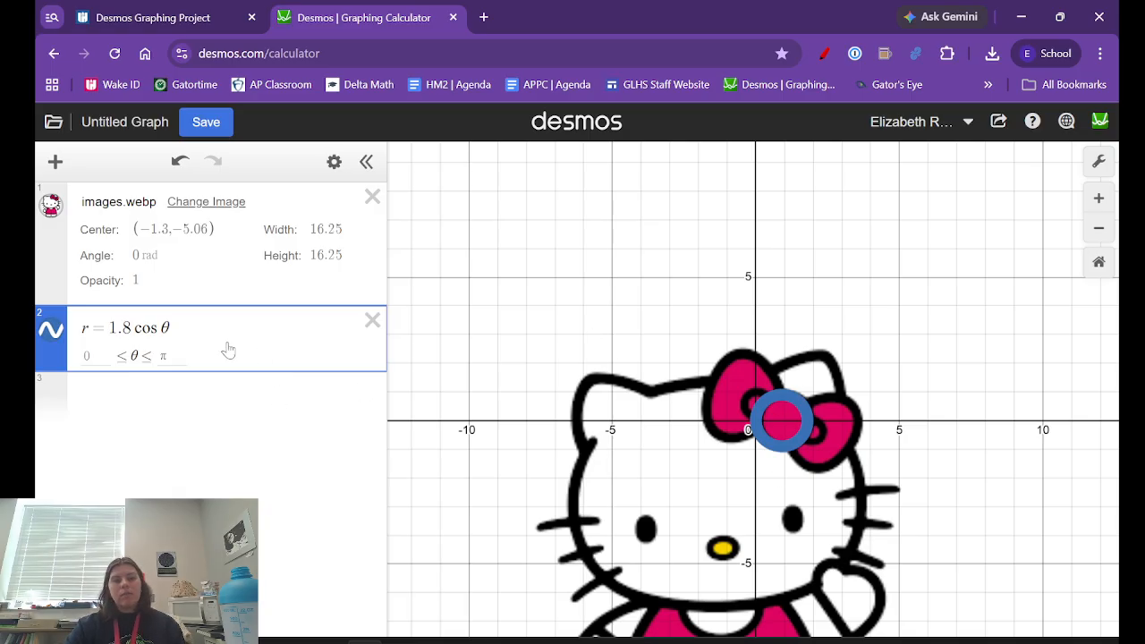
- Set the polar circle's line thickness to 9 and nudge the image's center to about (-1.4, -5.03)
{"action": "left_click", "coordinate": [52, 330]}
{"action": "left_click", "coordinate": [114, 380]}
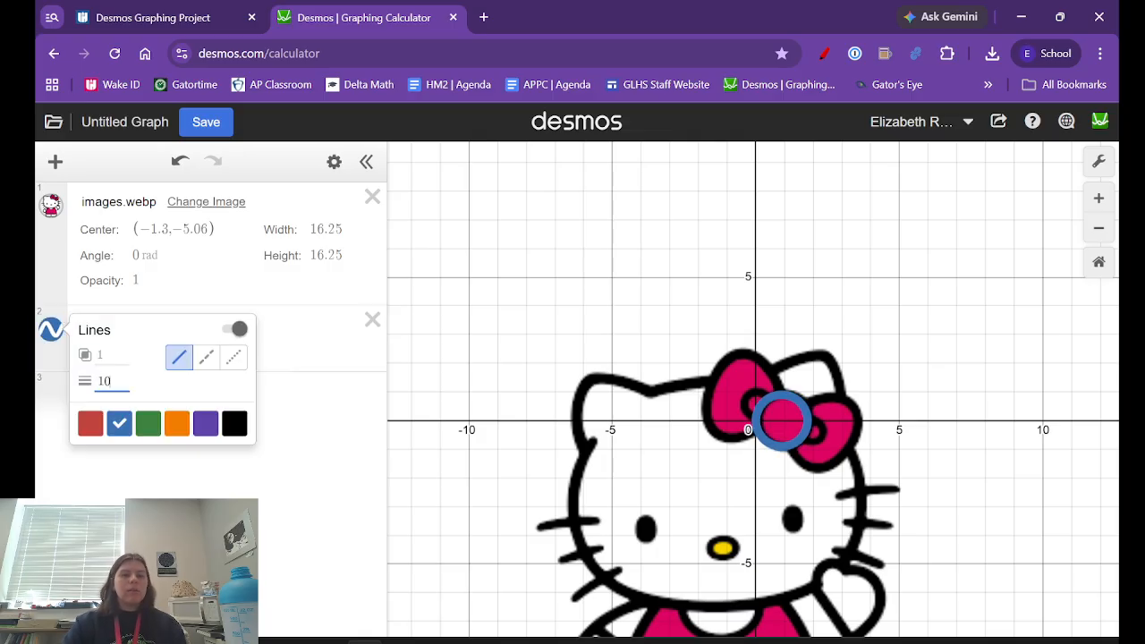
{"action": "key", "text": "BackSpace"}
{"action": "key", "text": "BackSpace"}
{"action": "type", "text": "9"}
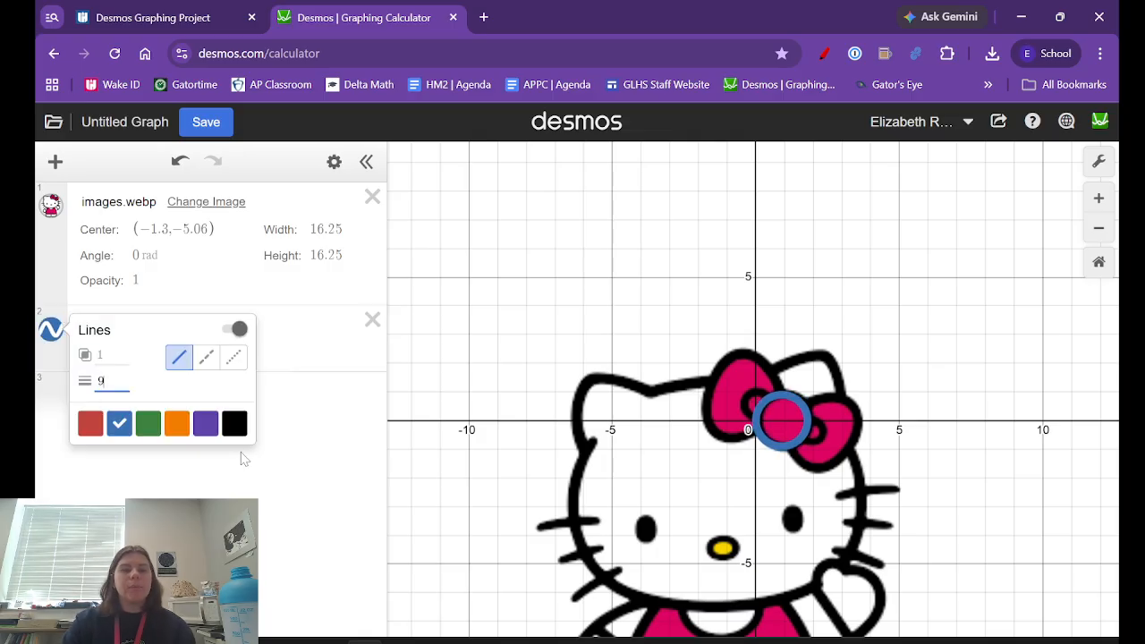
{"action": "left_click", "coordinate": [718, 562]}
{"action": "left_click_drag", "start_coordinate": [717, 562], "coordinate": [715, 563]}
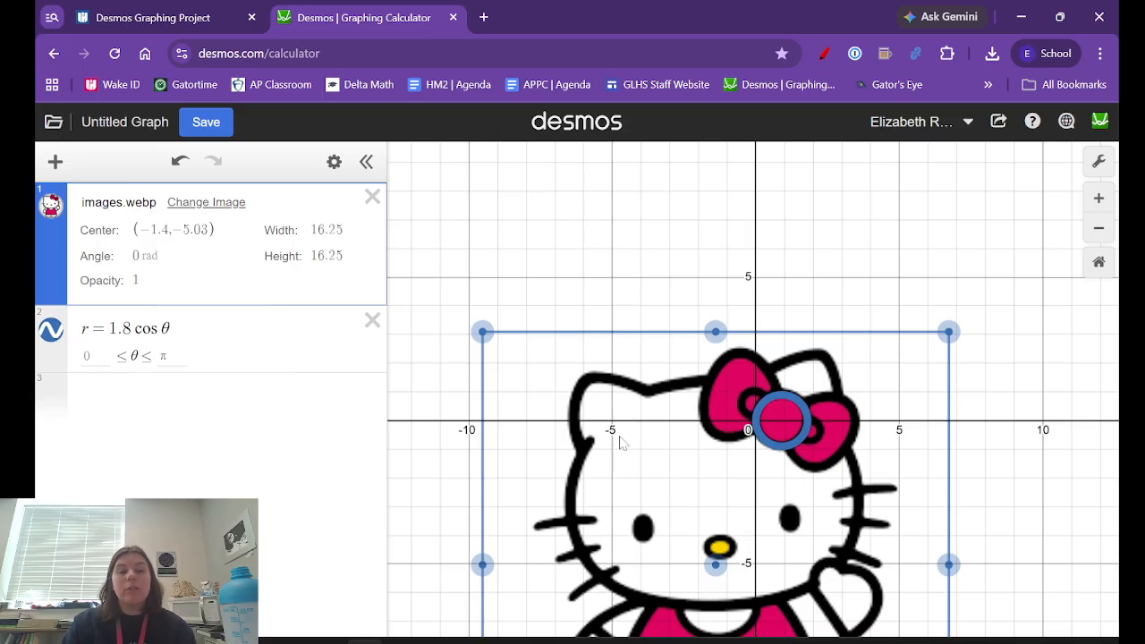
- Open the custom colors help graph linked on the project assignment page and read its instructions
{"action": "left_click", "coordinate": [175, 18]}
{"action": "scroll", "coordinate": [499, 487], "scroll_direction": "down", "scroll_amount": 5}
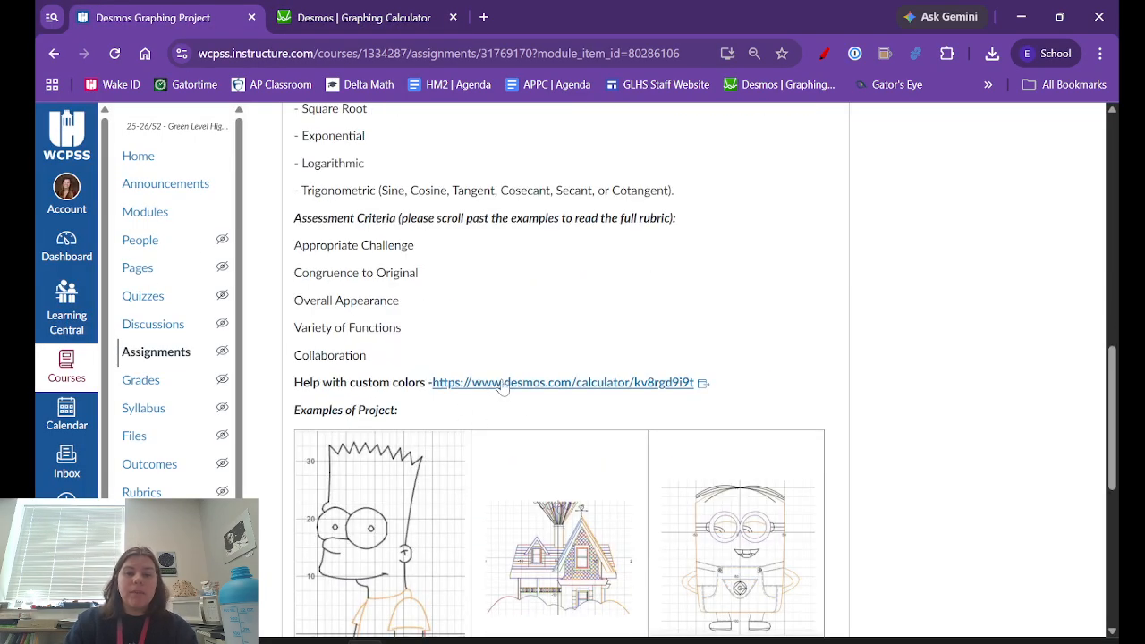
{"action": "left_click", "coordinate": [515, 385]}
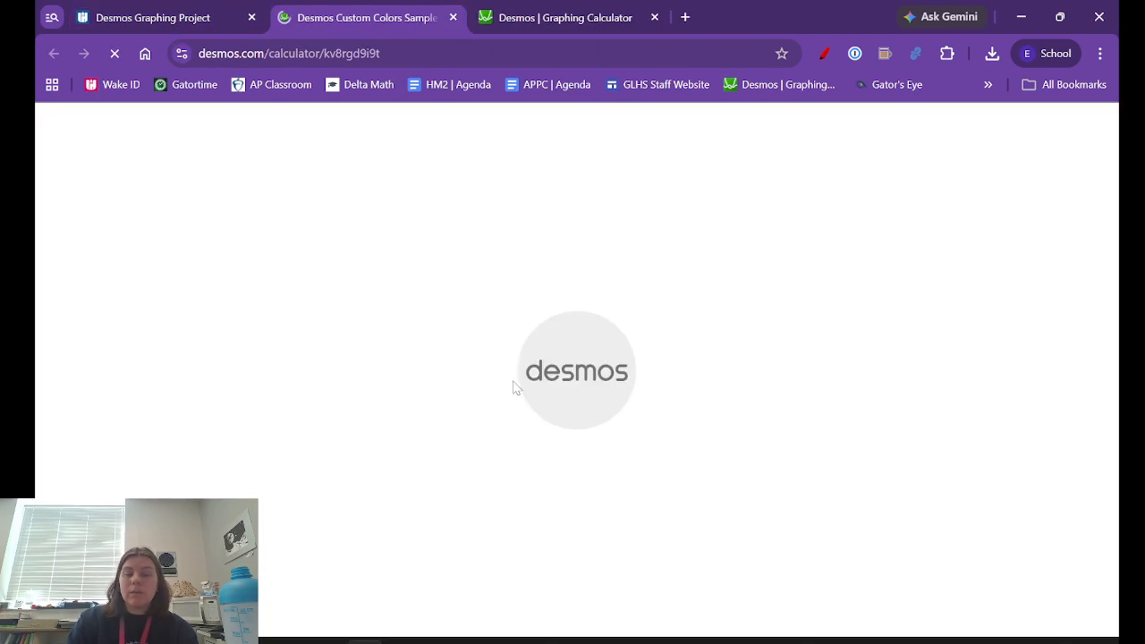
{"action": "scroll", "coordinate": [196, 291], "scroll_direction": "down", "scroll_amount": 3}
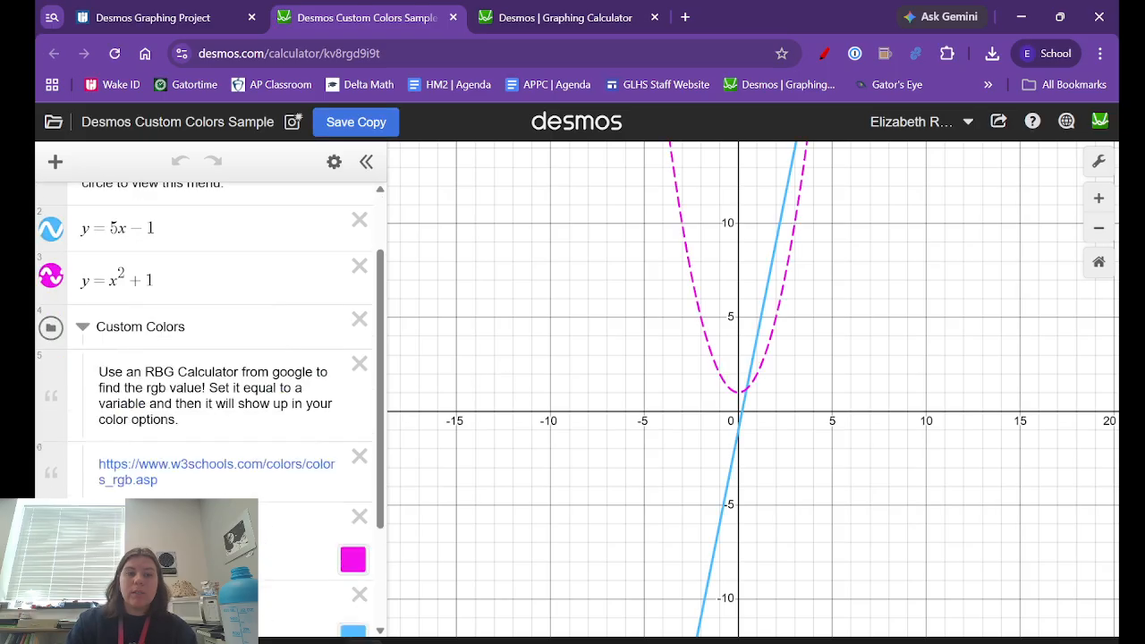
- Return to the Hello Kitty graph and define the custom color c_1 = rgb(236,30,122) in a new expression
{"action": "left_click", "coordinate": [137, 7]}
{"action": "left_click", "coordinate": [555, 17]}
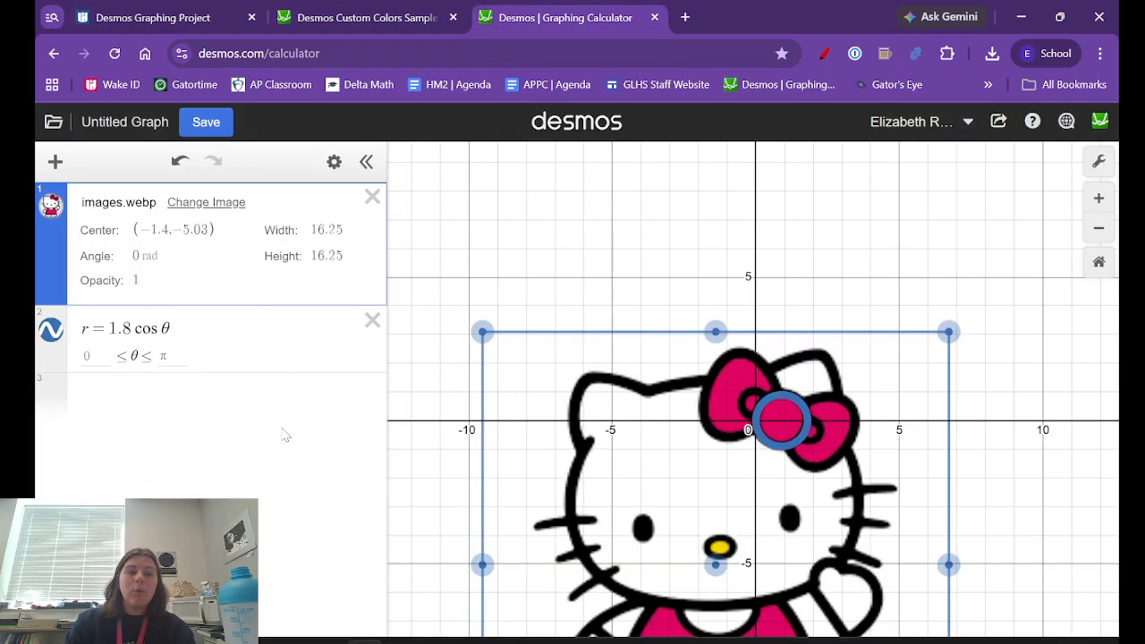
{"action": "left_click", "coordinate": [220, 399]}
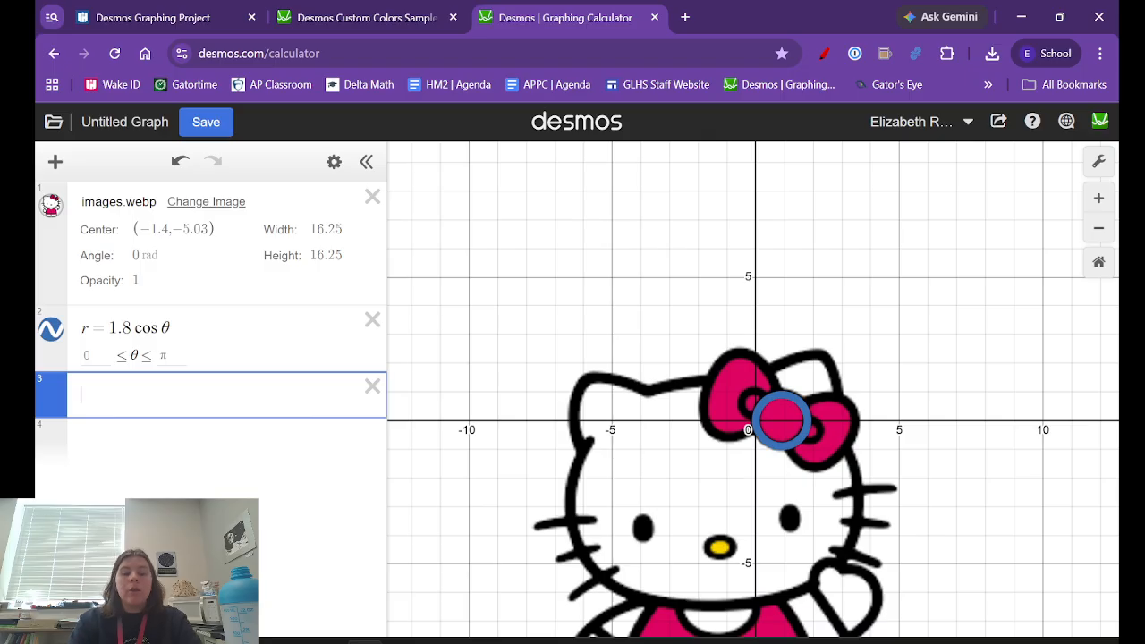
{"action": "type", "text": "c1"}
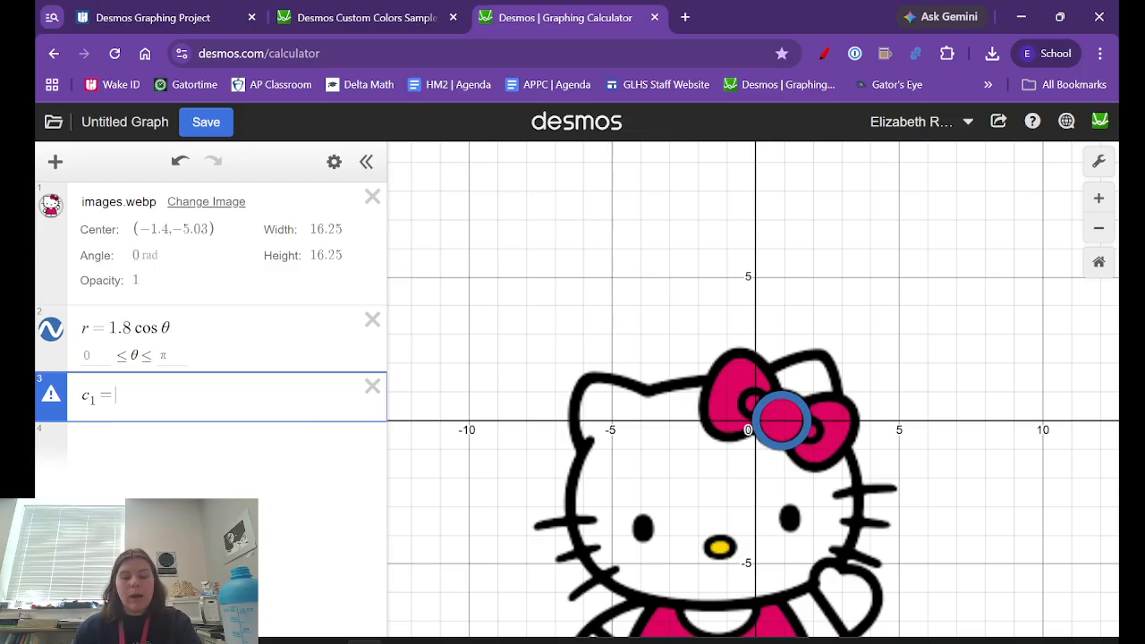
{"action": "type", "text": "="}
{"action": "type", "text": "rgb(236,30,122)"}
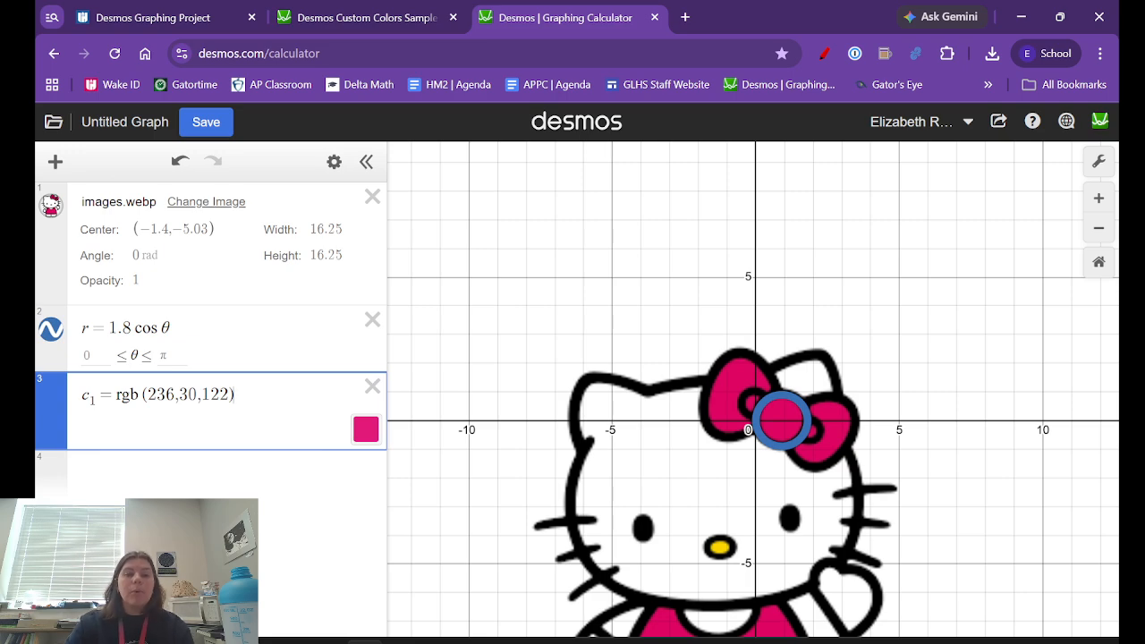
{"action": "left_click_drag", "start_coordinate": [117, 395], "coordinate": [234, 395]}
{"action": "left_click", "coordinate": [166, 394]}
{"action": "left_click", "coordinate": [235, 395]}
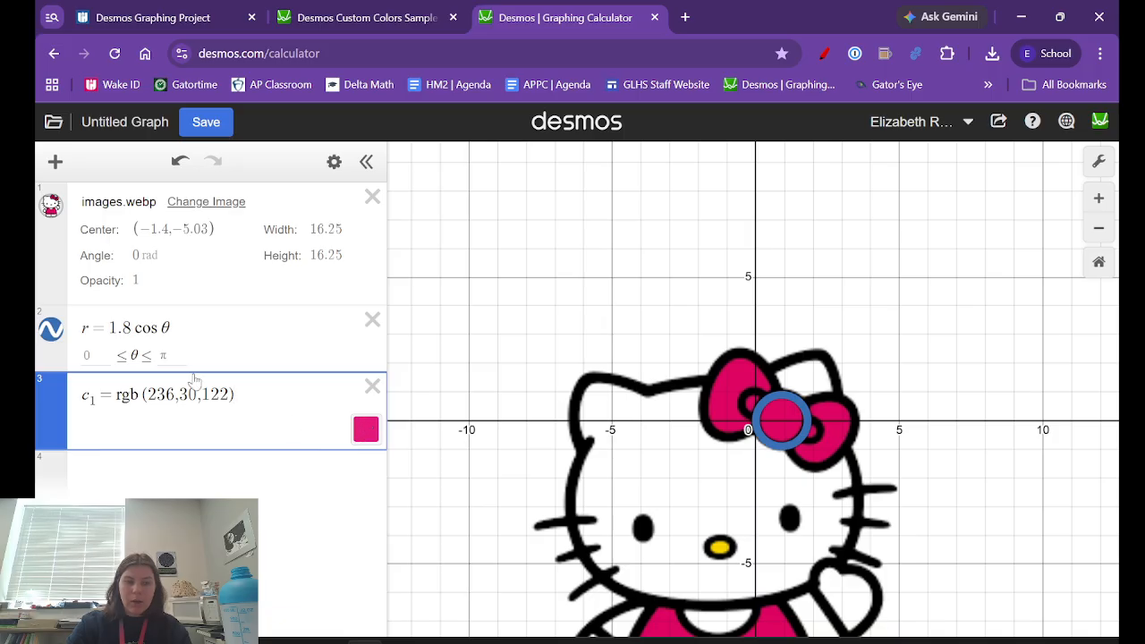
- Change the polar circle's line color to the custom pink defined by c_1
{"action": "left_click", "coordinate": [51, 338]}
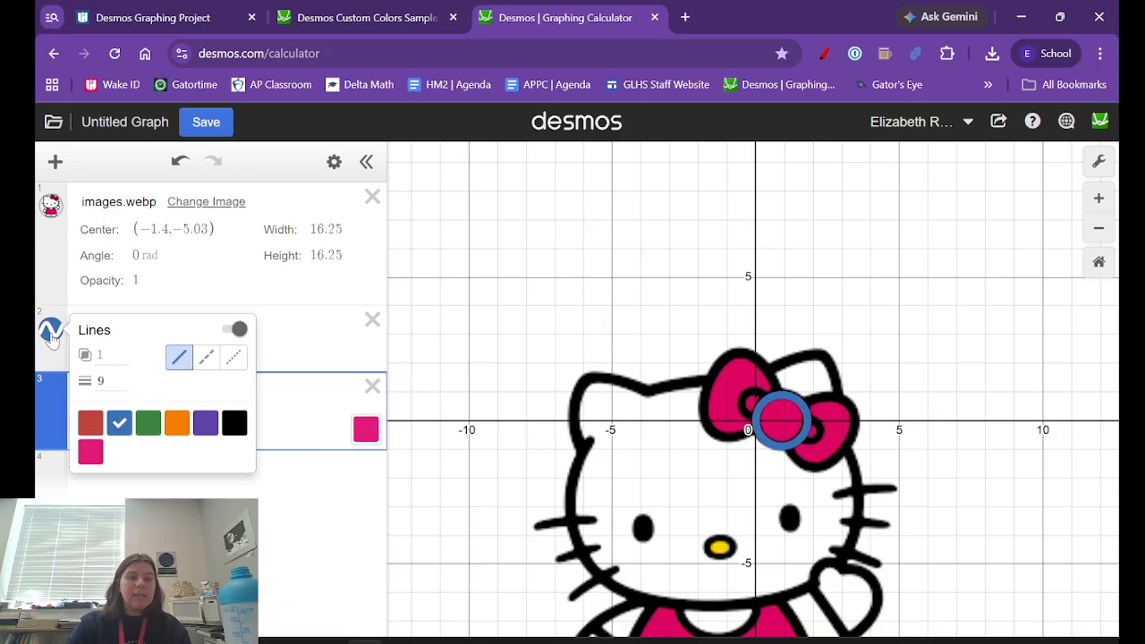
{"action": "left_click", "coordinate": [91, 453]}
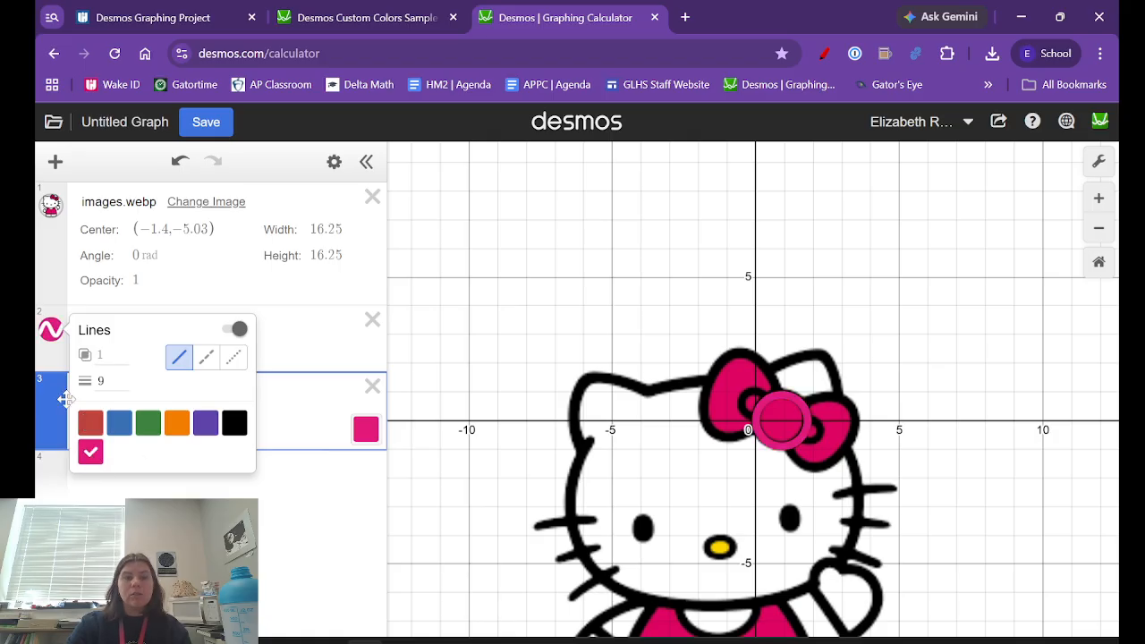
{"action": "left_click", "coordinate": [152, 491]}
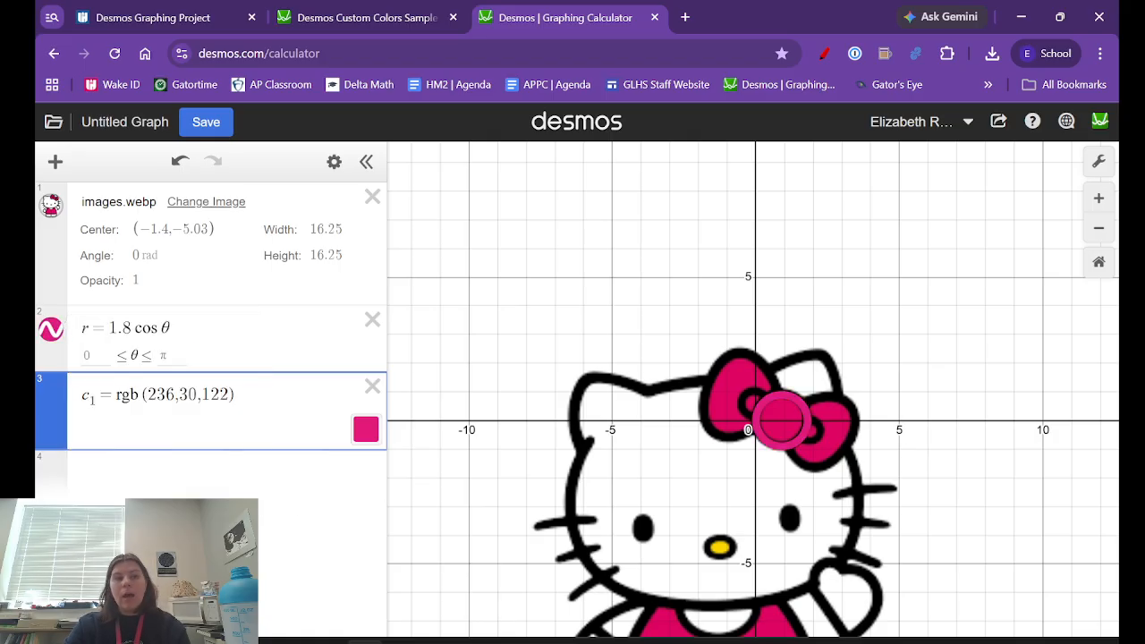
- Hide the Hello Kitty image to view the circle alone, show the image again and deselect it
{"action": "left_click", "coordinate": [51, 207]}
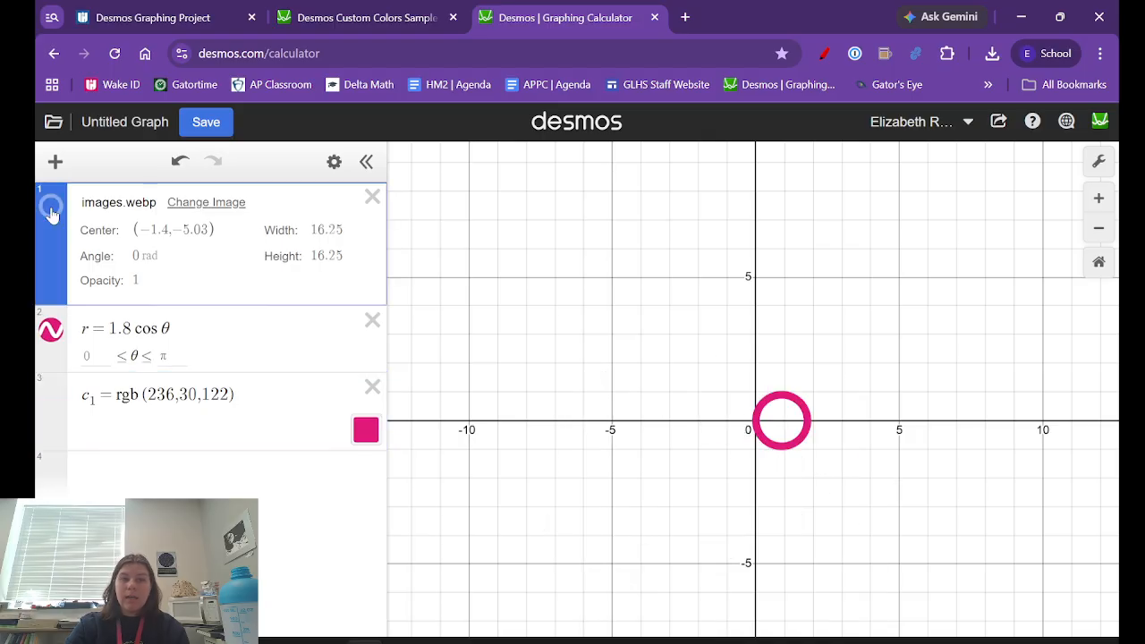
{"action": "left_click", "coordinate": [51, 210]}
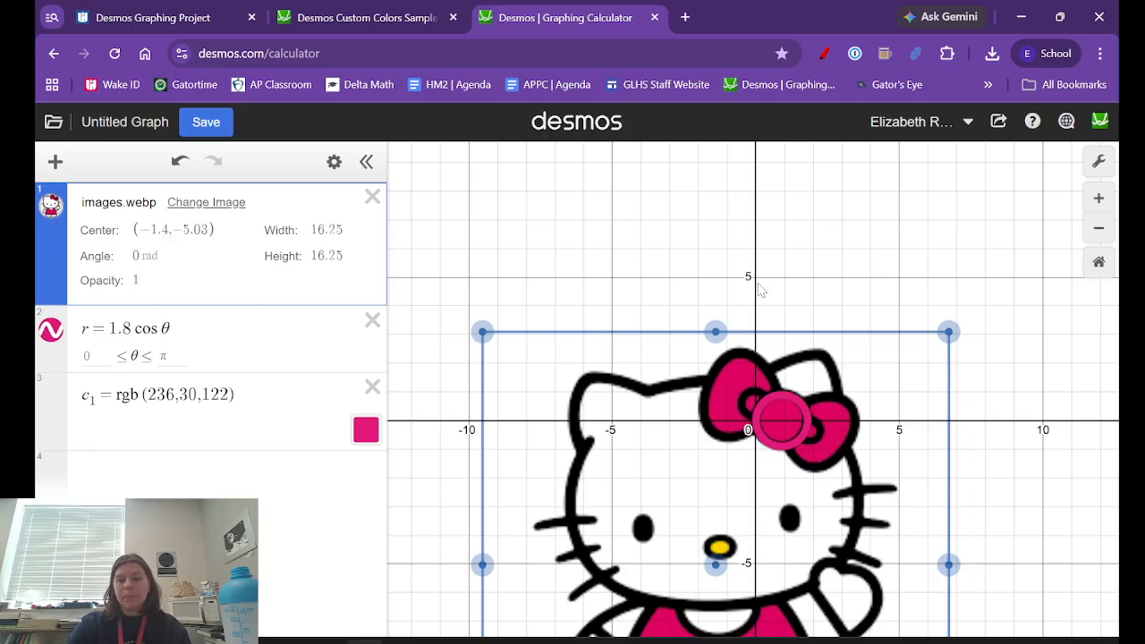
{"action": "scroll", "coordinate": [764, 295], "scroll_direction": "down", "scroll_amount": 3}
{"action": "left_click_drag", "start_coordinate": [863, 418], "coordinate": [835, 323]}
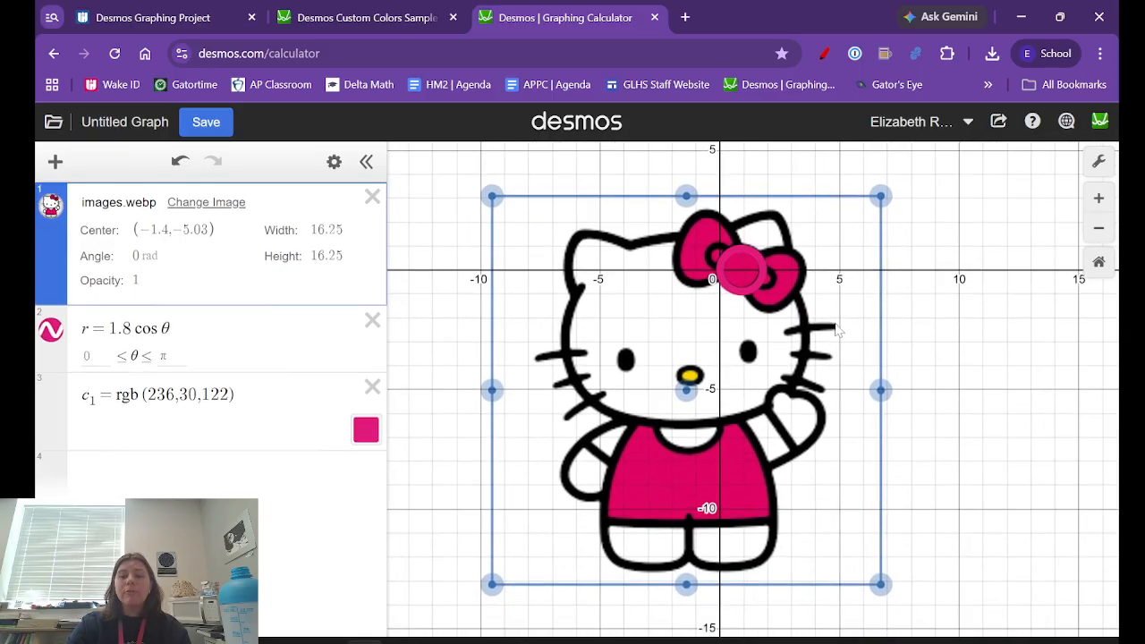
{"action": "left_click", "coordinate": [922, 337]}
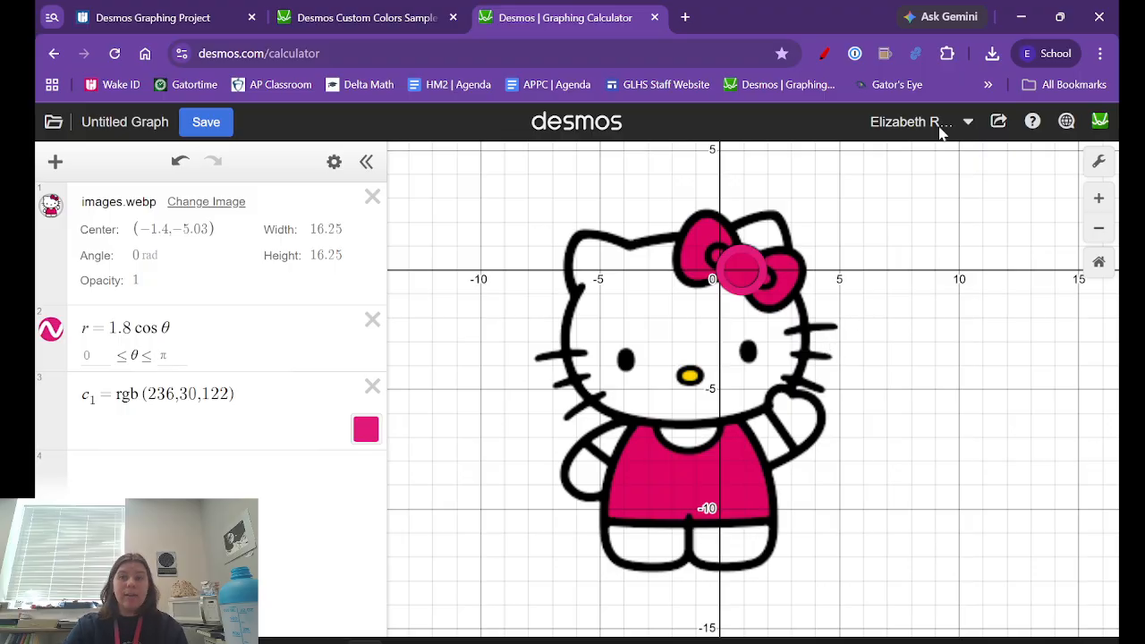
- Save the graph under the title "hello kitty"
{"action": "left_click", "coordinate": [214, 127]}
{"action": "type", "text": "he"}
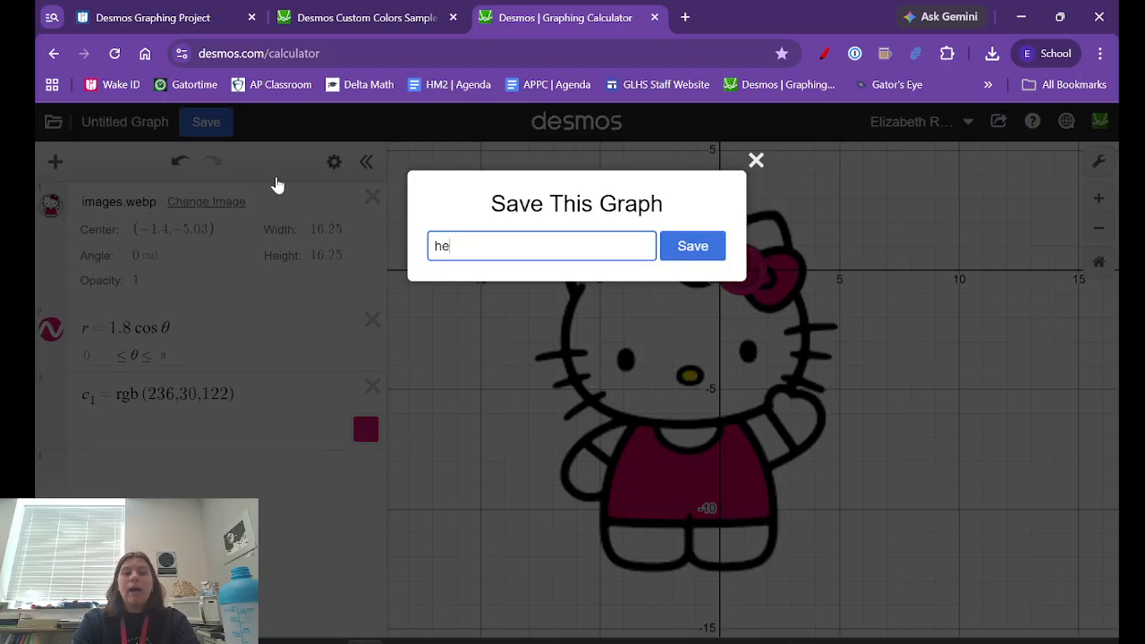
{"action": "type", "text": "llo kitty"}
{"action": "key", "text": "Return"}
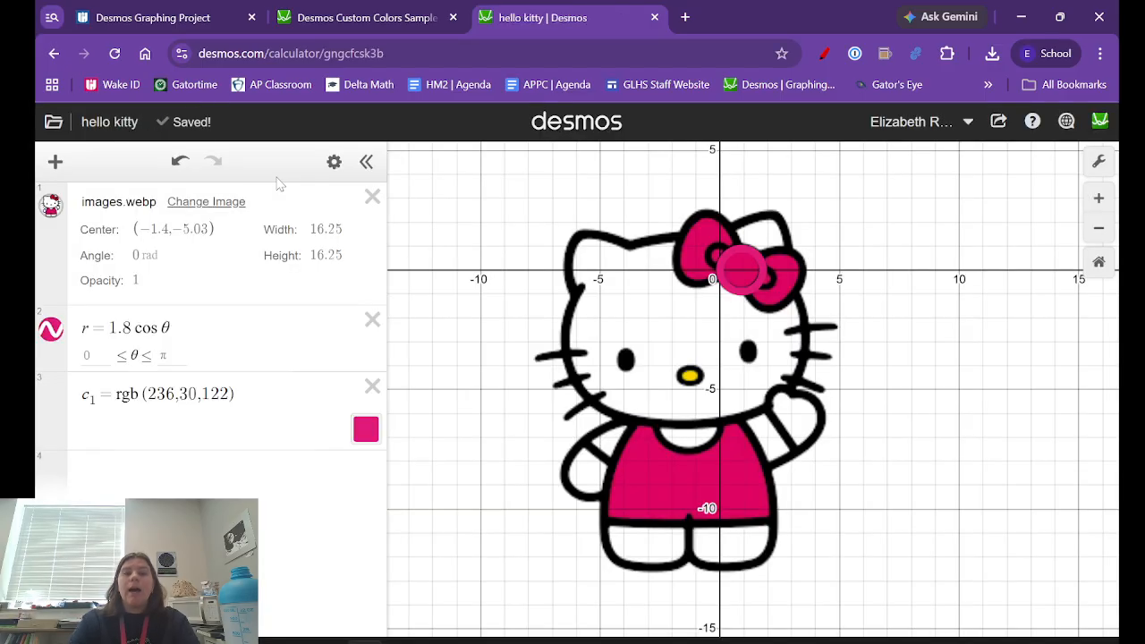
- Open the share options for the saved graph and copy its link
{"action": "left_click", "coordinate": [999, 122]}
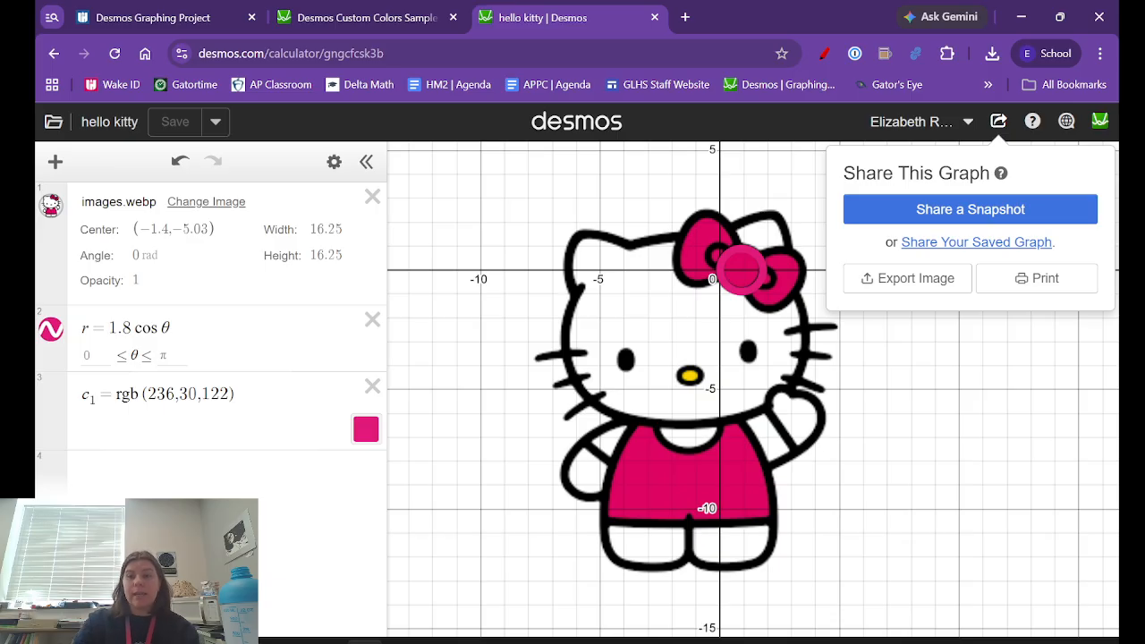
{"action": "left_click", "coordinate": [965, 243]}
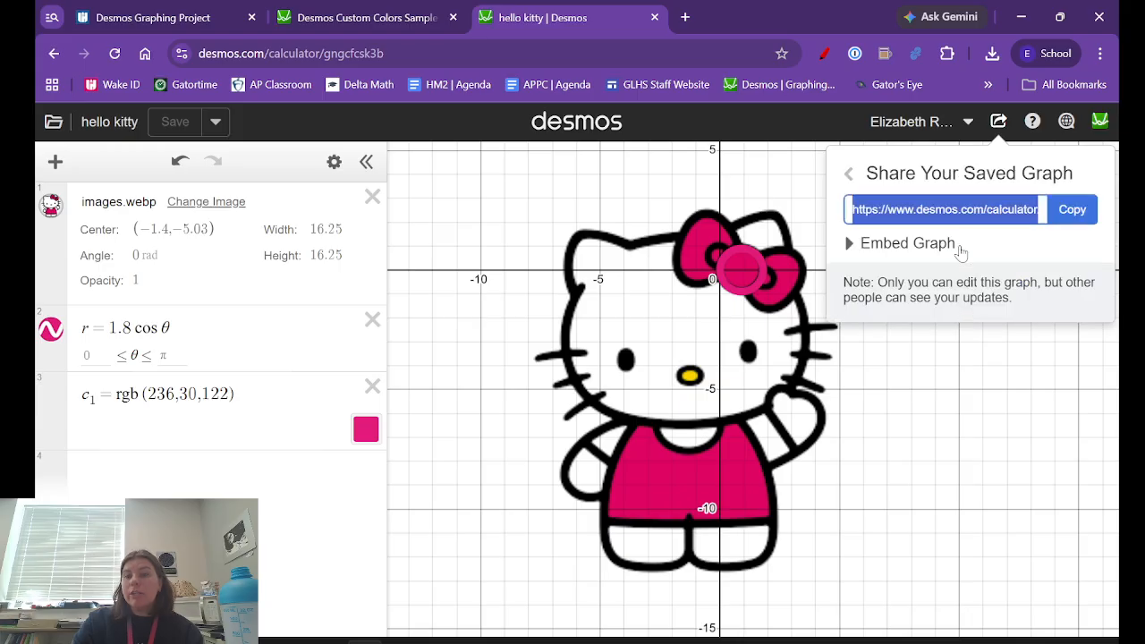
{"action": "left_click", "coordinate": [1080, 223]}
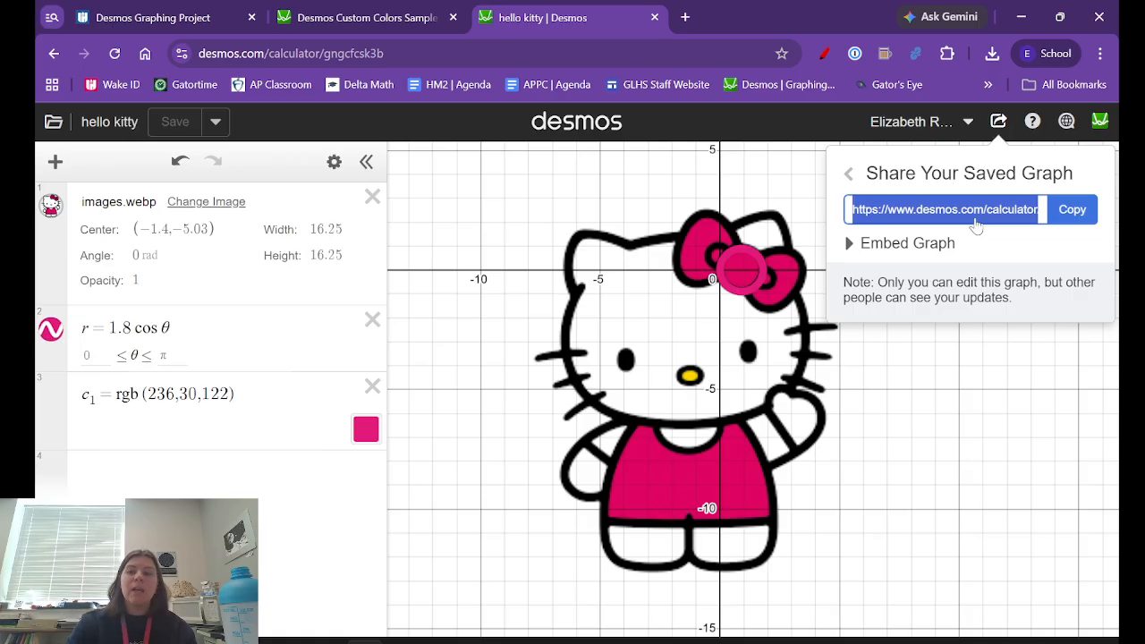
- Open the project-saving help article linked on the Canvas assignment page and skim its sections on saving and managing graphs
{"action": "left_click", "coordinate": [148, 12]}
{"action": "scroll", "coordinate": [587, 391], "scroll_direction": "up", "scroll_amount": 4}
{"action": "scroll", "coordinate": [529, 315], "scroll_direction": "up", "scroll_amount": 1}
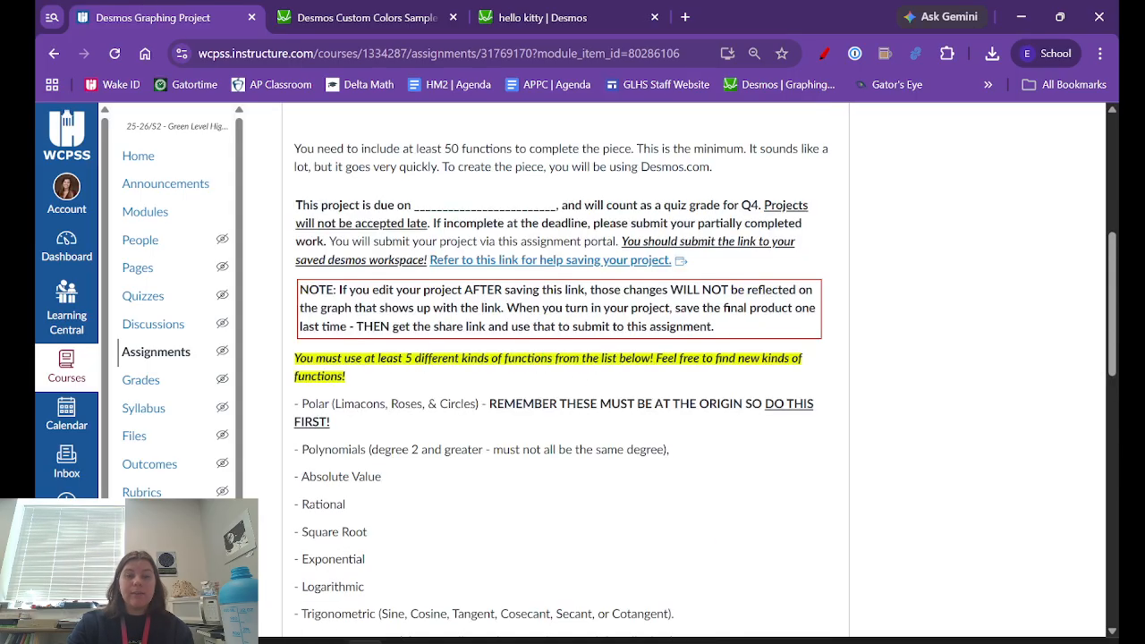
{"action": "left_click", "coordinate": [529, 269]}
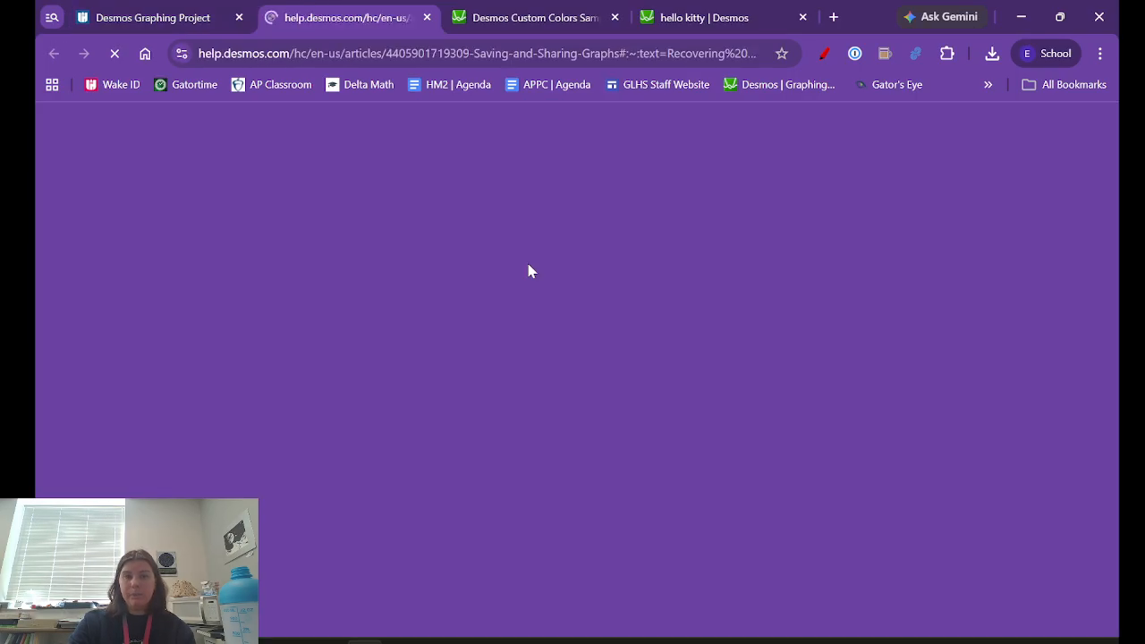
{"action": "scroll", "coordinate": [511, 332], "scroll_direction": "down", "scroll_amount": 6}
{"action": "scroll", "coordinate": [511, 332], "scroll_direction": "down", "scroll_amount": 10}
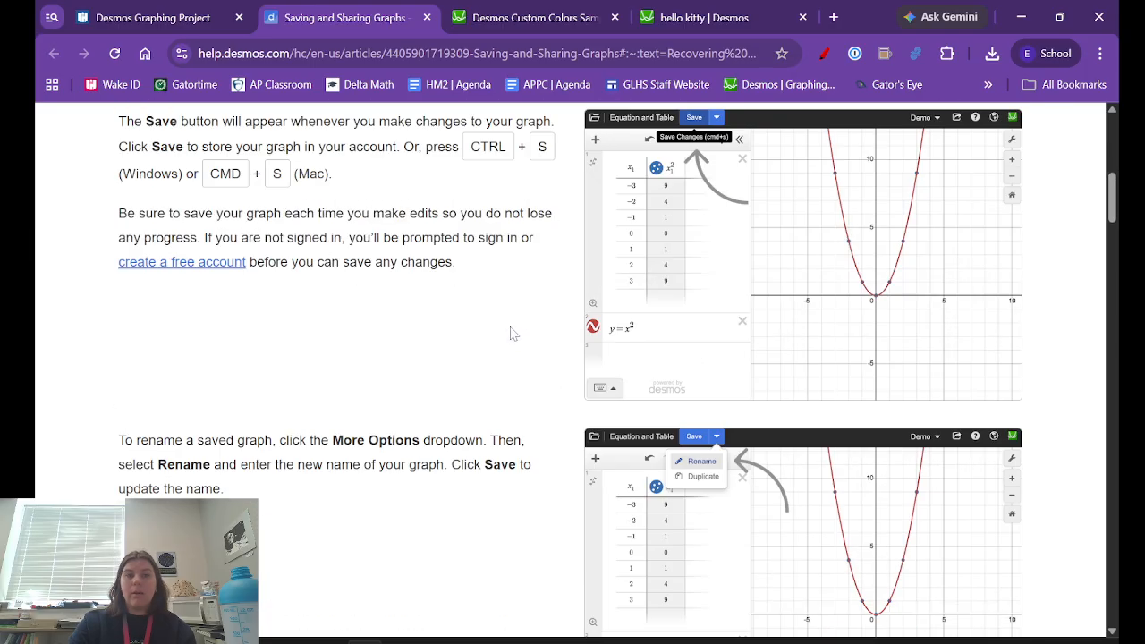
{"action": "scroll", "coordinate": [511, 332], "scroll_direction": "down", "scroll_amount": 5}
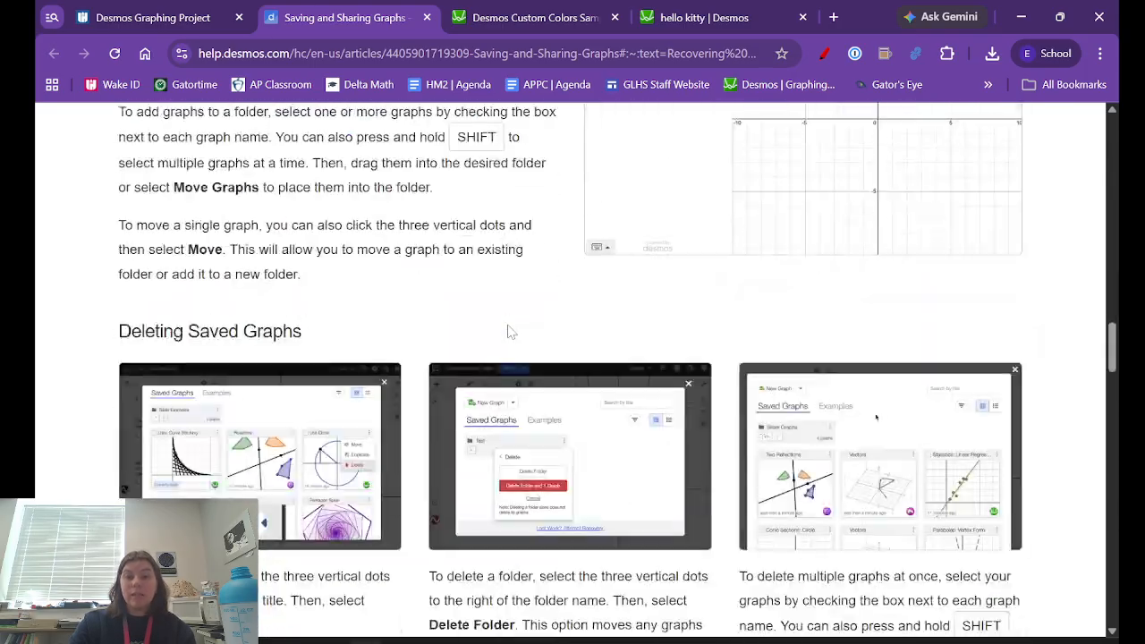
- Return to the Desmos Graphing Project assignment, preview its rubric and read through the criteria from Appropriate Challenge to Collaboration
{"action": "left_click", "coordinate": [206, 17]}
{"action": "scroll", "coordinate": [548, 349], "scroll_direction": "down", "scroll_amount": 10}
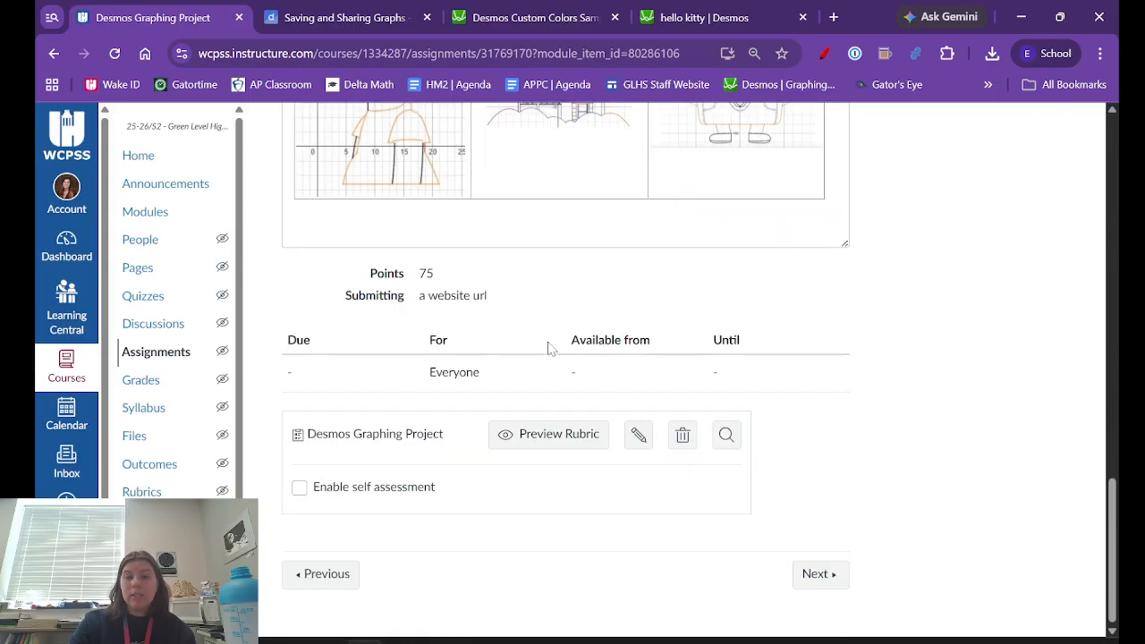
{"action": "left_click", "coordinate": [554, 434]}
{"action": "scroll", "coordinate": [551, 435], "scroll_direction": "down", "scroll_amount": 1}
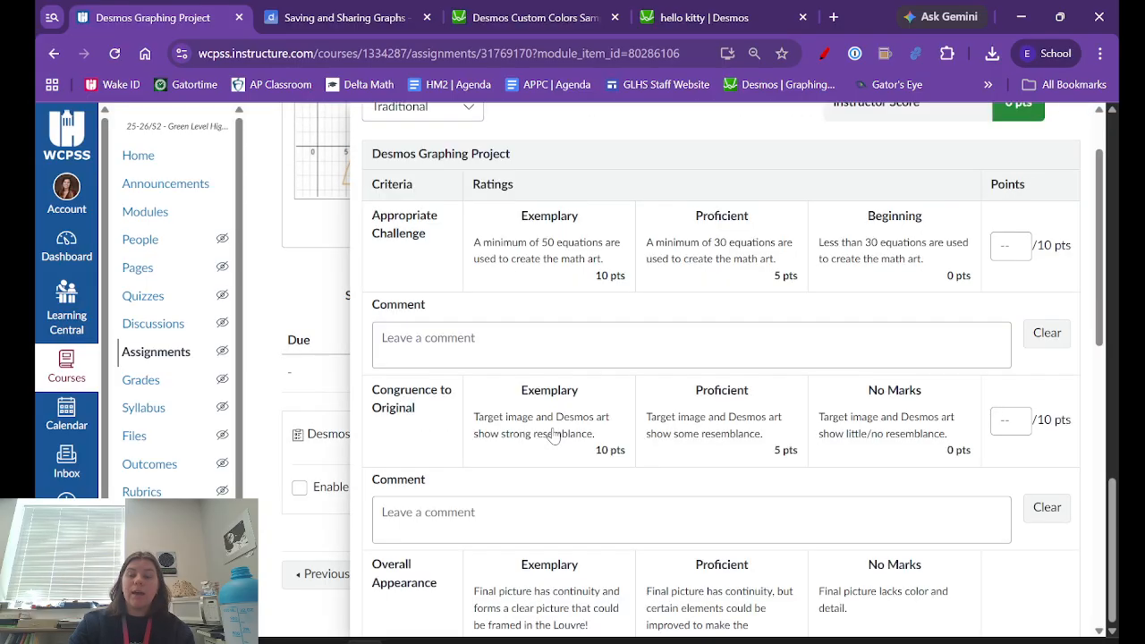
{"action": "scroll", "coordinate": [496, 269], "scroll_direction": "down", "scroll_amount": 1}
{"action": "scroll", "coordinate": [492, 268], "scroll_direction": "down", "scroll_amount": 1}
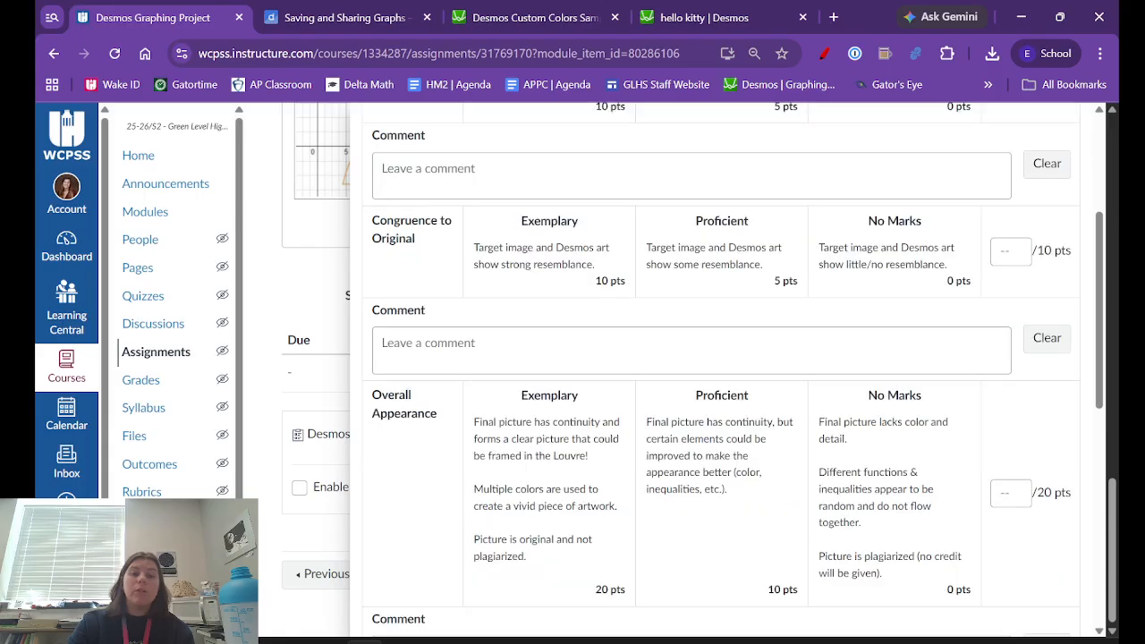
{"action": "scroll", "coordinate": [525, 255], "scroll_direction": "down", "scroll_amount": 1}
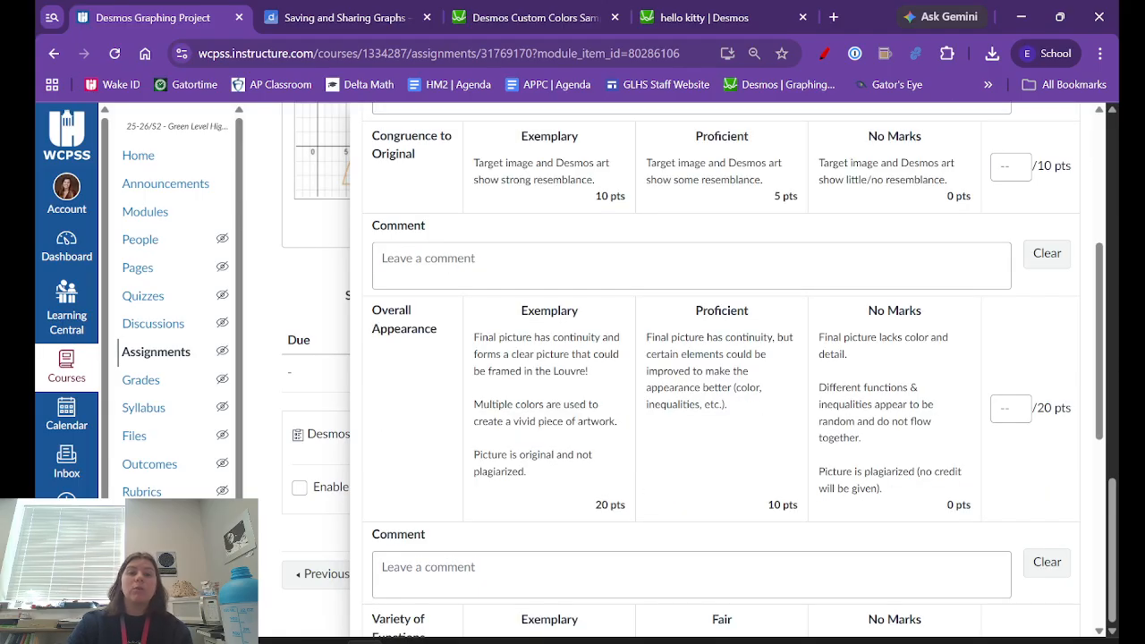
{"action": "scroll", "coordinate": [460, 329], "scroll_direction": "down", "scroll_amount": 1}
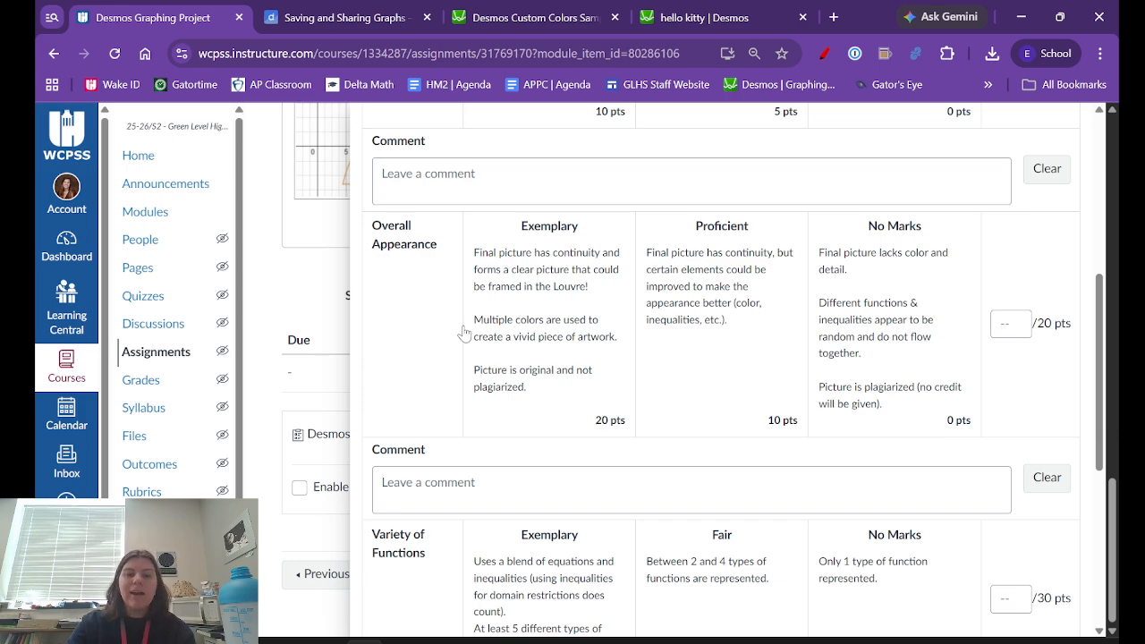
{"action": "scroll", "coordinate": [466, 331], "scroll_direction": "down", "scroll_amount": 2}
{"action": "scroll", "coordinate": [483, 322], "scroll_direction": "down", "scroll_amount": 1}
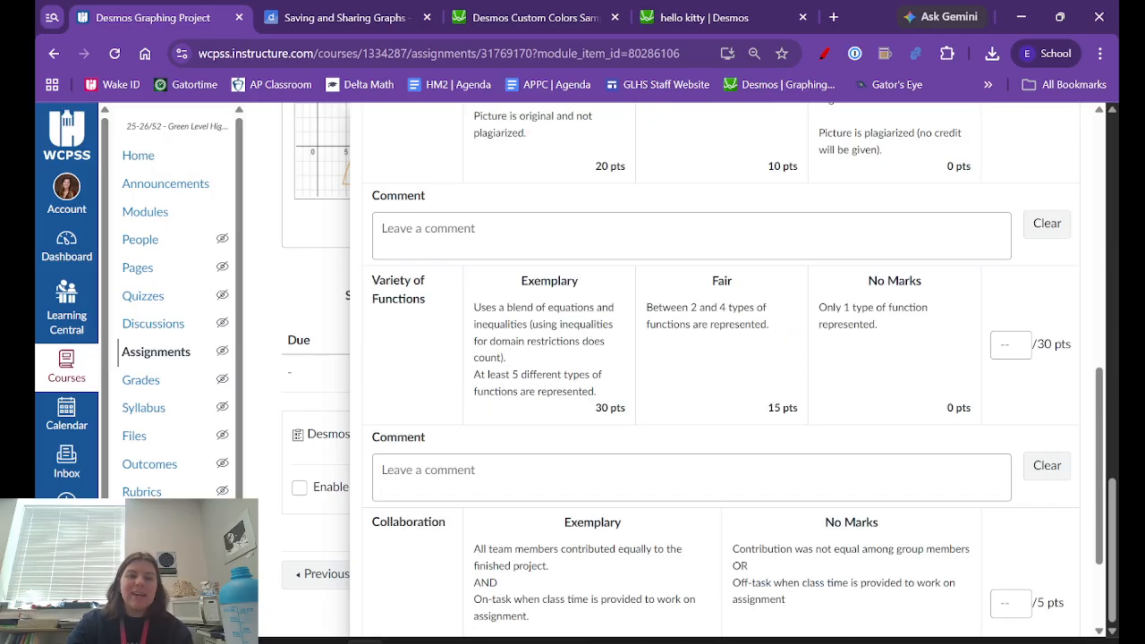
{"action": "scroll", "coordinate": [517, 385], "scroll_direction": "down", "scroll_amount": 1}
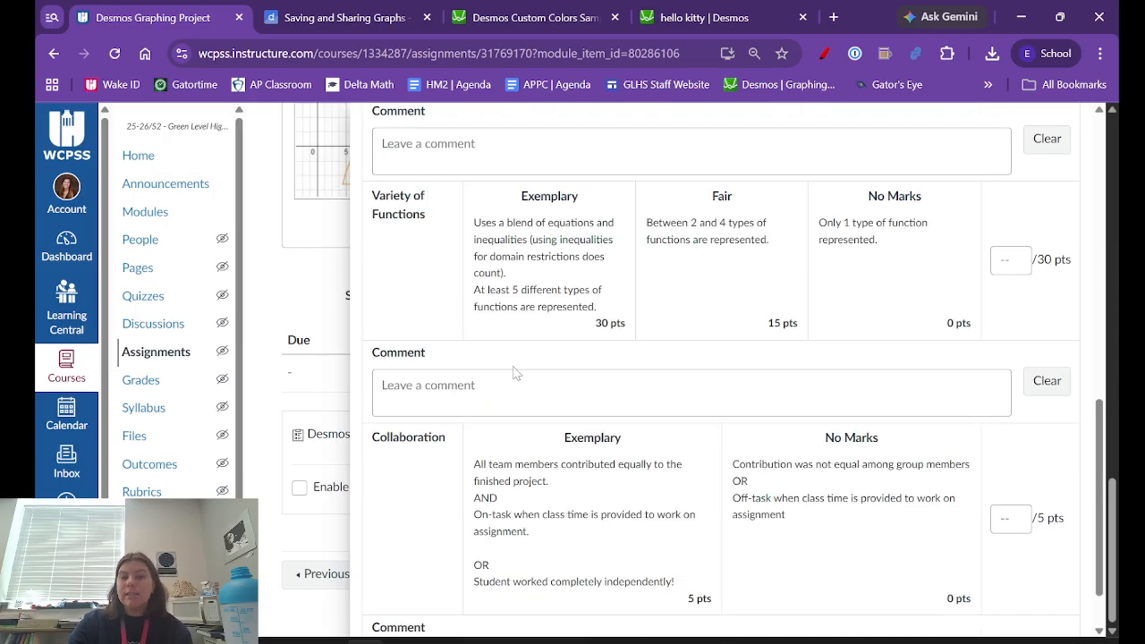
{"action": "scroll", "coordinate": [515, 372], "scroll_direction": "down", "scroll_amount": 1}
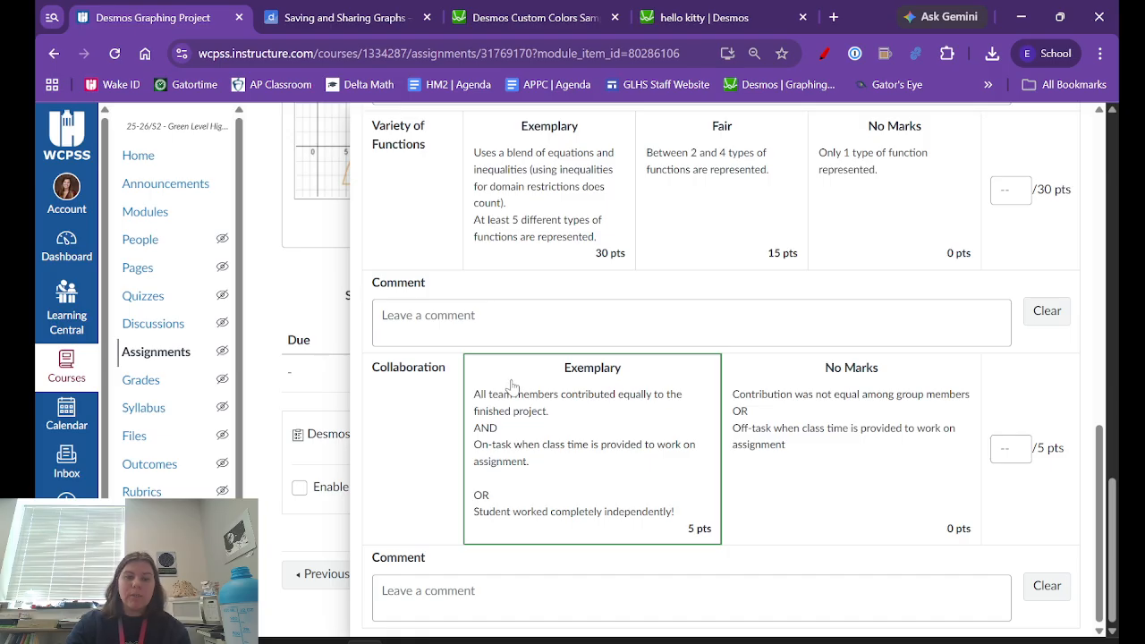